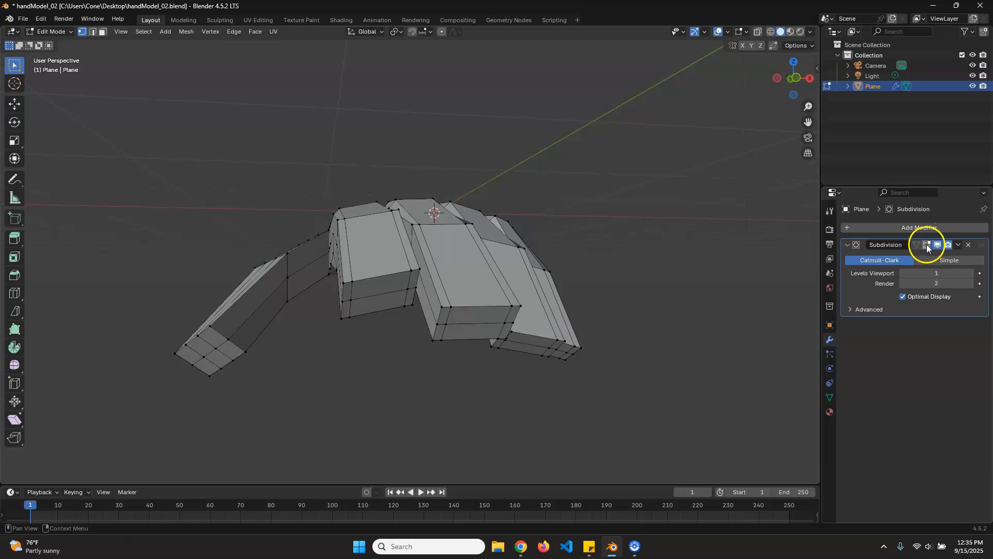
# Turn on the Subdivision modifier's Edit Mode display and on-cage preview, checking the smoothed hand in Object Mode as well.
pyautogui.press('Tab')
pyautogui.click(487, 333)
pyautogui.moveTo(487, 333); pyautogui.dragTo(479, 266, button='middle')
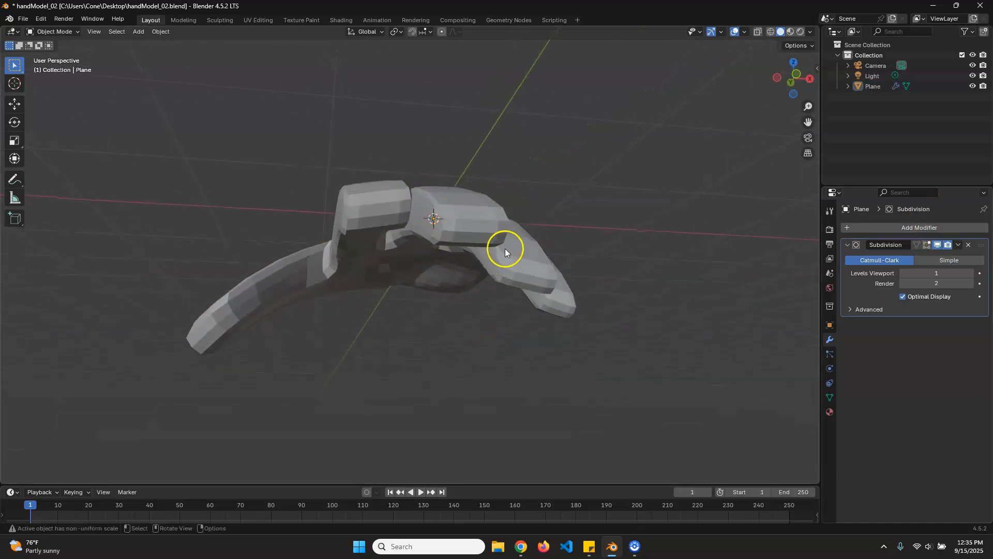
pyautogui.click(917, 244)
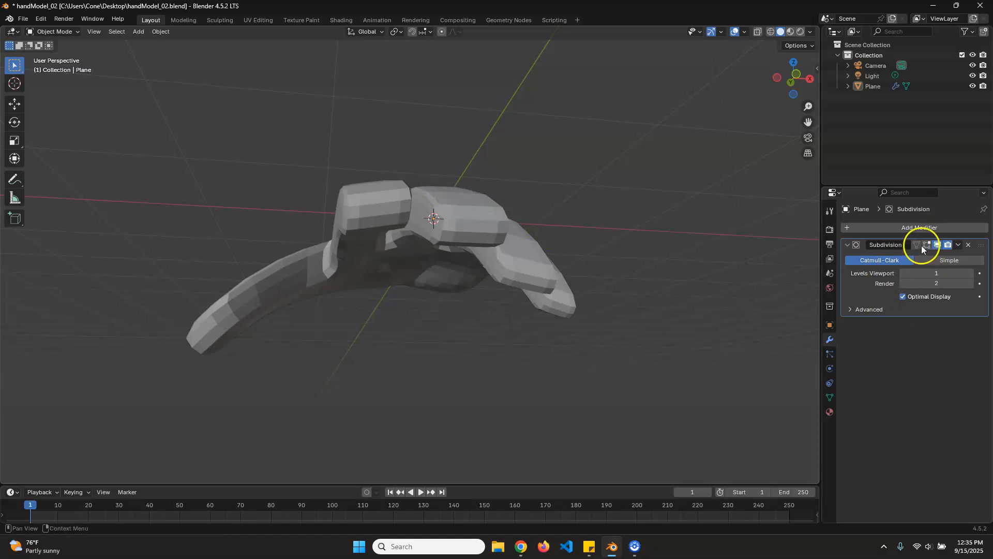
pyautogui.click(467, 265)
pyautogui.moveTo(470, 224); pyautogui.dragTo(486, 255, button='middle')
pyautogui.press('Tab')
pyautogui.moveTo(479, 310); pyautogui.dragTo(443, 243, button='middle')
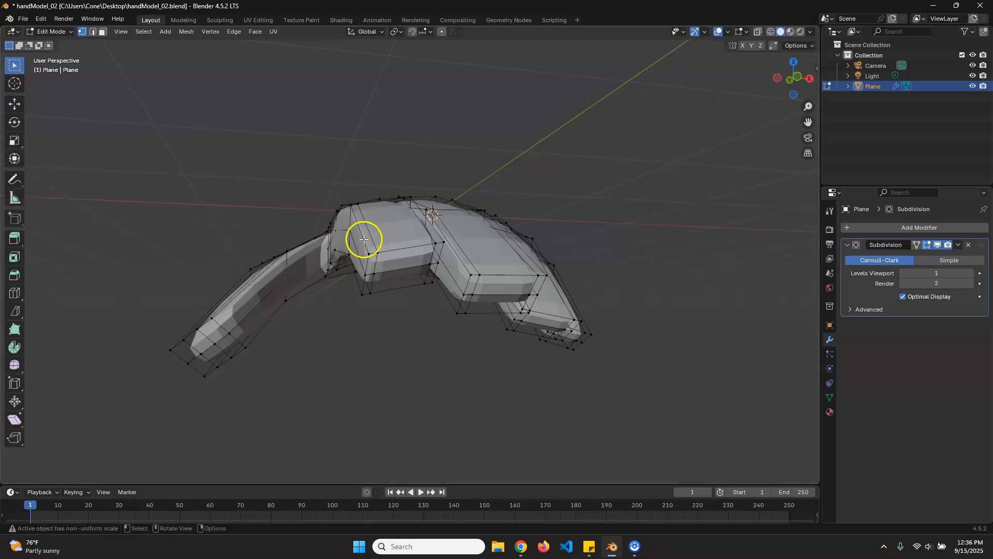
# Try sliding a lengthwise finger edge loop with the Edge Slide tool in edge select mode, and undo the slides.
pyautogui.press('2')
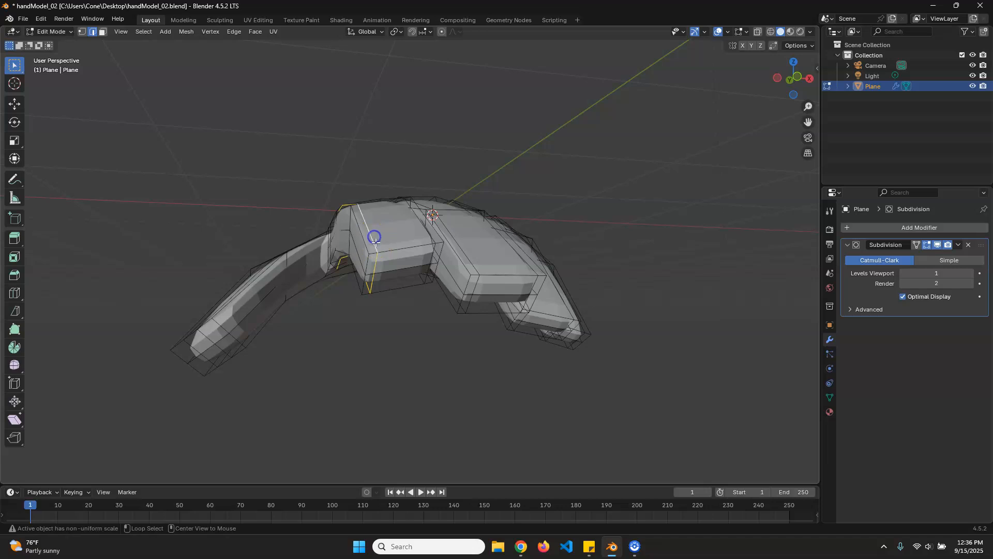
pyautogui.click(15, 384)
pyautogui.moveTo(367, 231); pyautogui.dragTo(378, 220)
pyautogui.moveTo(373, 217); pyautogui.dragTo(348, 186, button='middle')
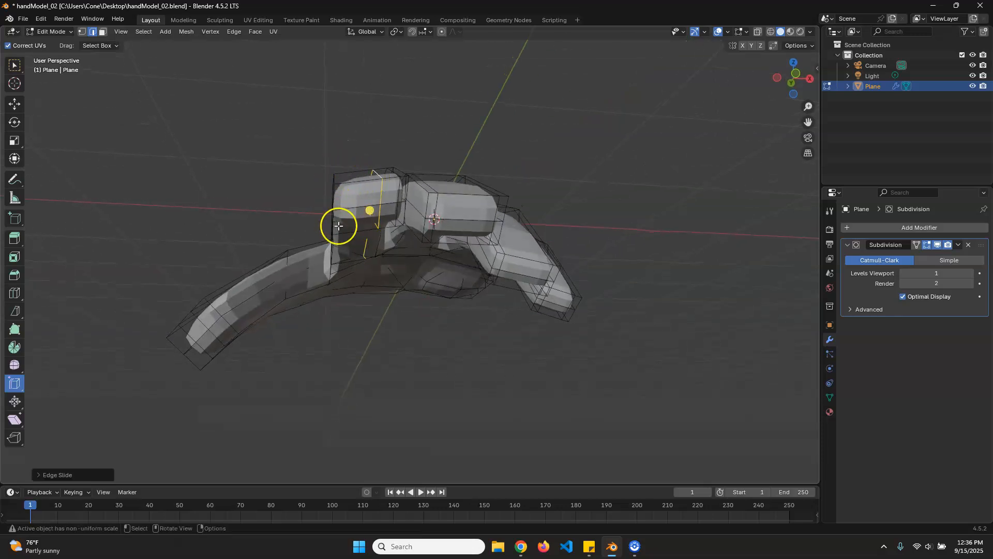
pyautogui.moveTo(367, 208); pyautogui.dragTo(338, 235)
pyautogui.moveTo(338, 235); pyautogui.dragTo(415, 257, button='middle')
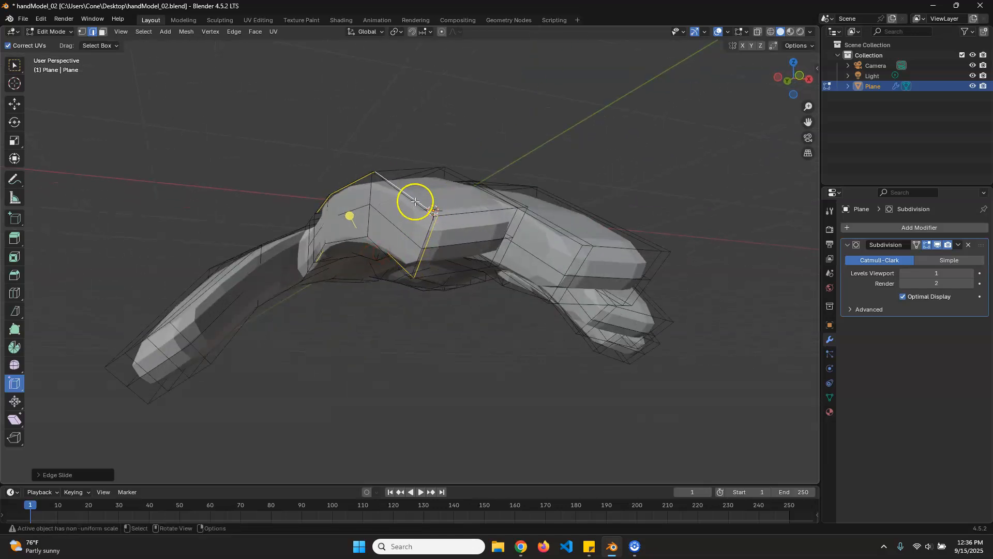
pyautogui.hotkey('ctrl', 'z')
pyautogui.hotkey('ctrl', 'z')
# Turn off the Subdivision modifier's display in Edit Mode so only the base mesh of the hand is shown.
pyautogui.click(499, 389)
pyautogui.click(927, 245)
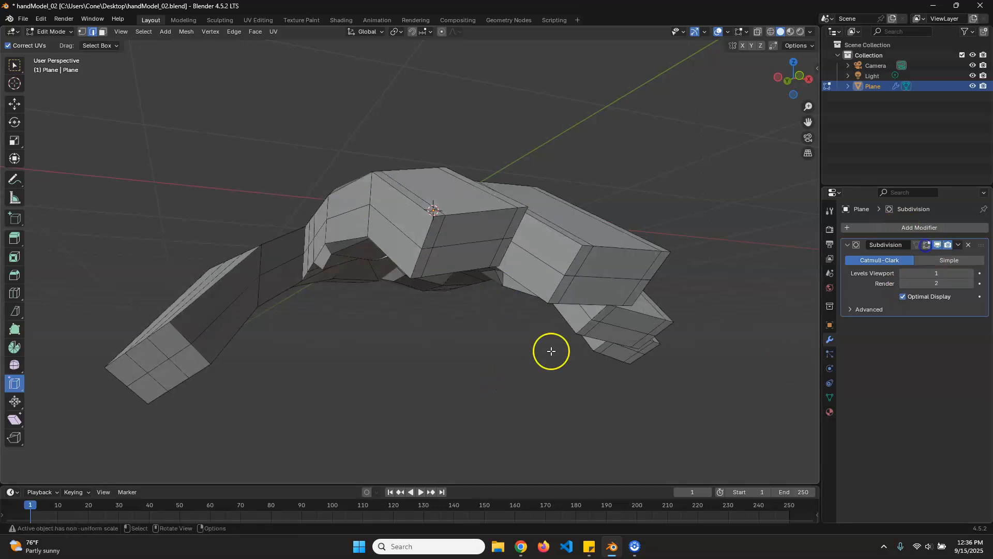
pyautogui.moveTo(551, 351); pyautogui.dragTo(510, 277, button='middle')
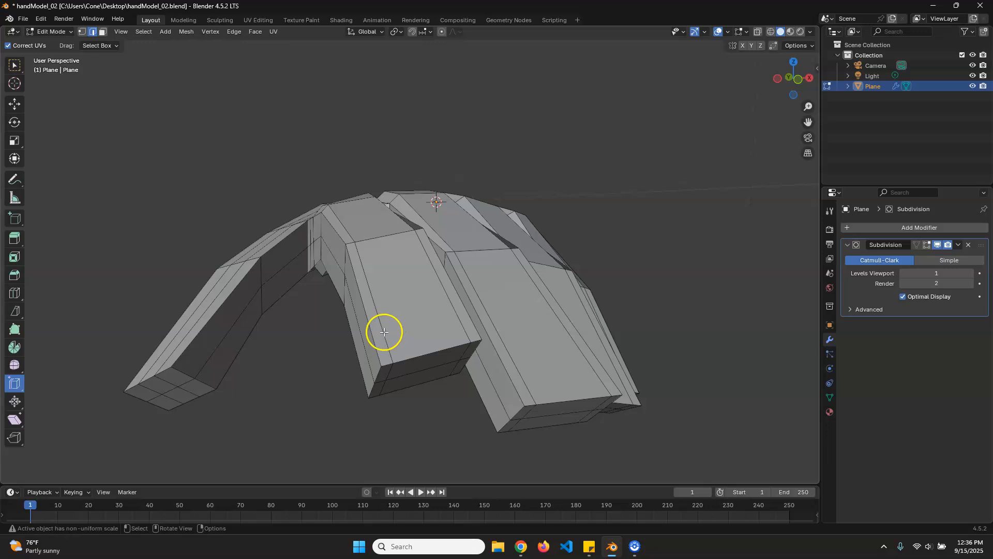
# Slide the lengthwise edge loops of the index and middle fingers inward so they are evenly spaced across each finger.
pyautogui.moveTo(383, 329); pyautogui.dragTo(432, 337, button='middle')
pyautogui.moveTo(349, 255); pyautogui.dragTo(337, 224, button='middle')
pyautogui.moveTo(339, 224); pyautogui.dragTo(351, 223)
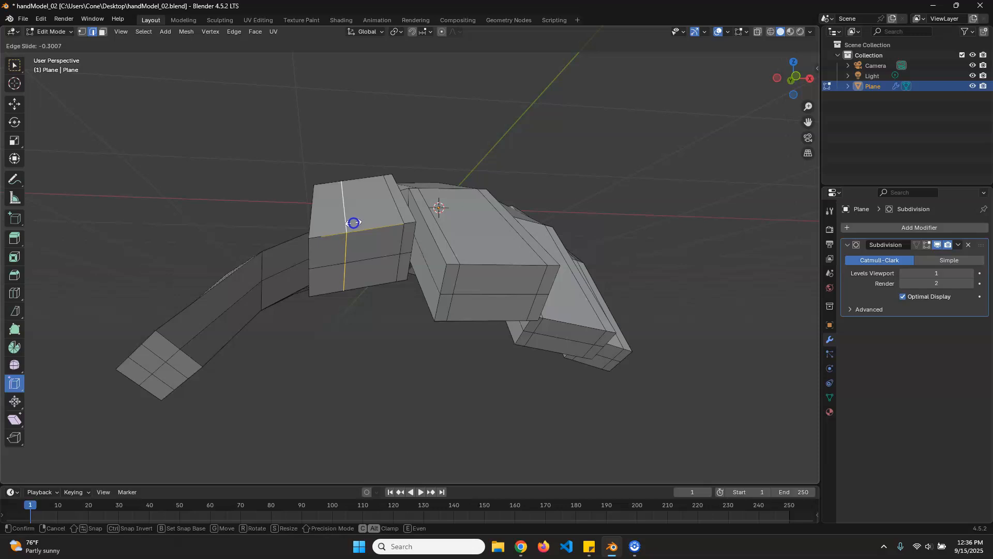
pyautogui.moveTo(354, 223); pyautogui.dragTo(344, 223)
pyautogui.click(399, 207)
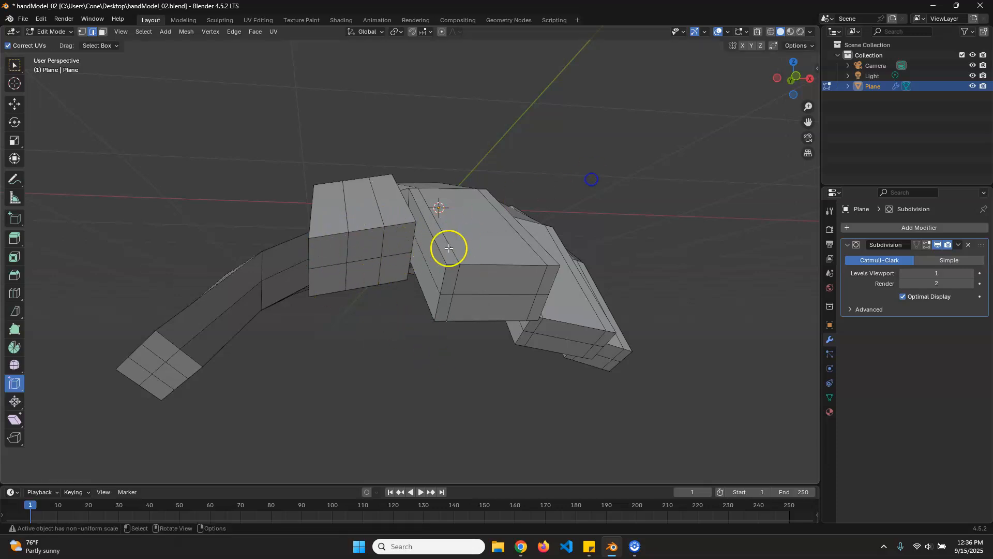
pyautogui.moveTo(423, 232)
pyautogui.mouseDown()
pyautogui.moveTo(444, 236)
pyautogui.moveTo(428, 231)
pyautogui.mouseUp()
# Slide the lengthwise edge loops of the ring finger and pinky inward to space them evenly.
pyautogui.moveTo(539, 341); pyautogui.dragTo(517, 306, button='middle')
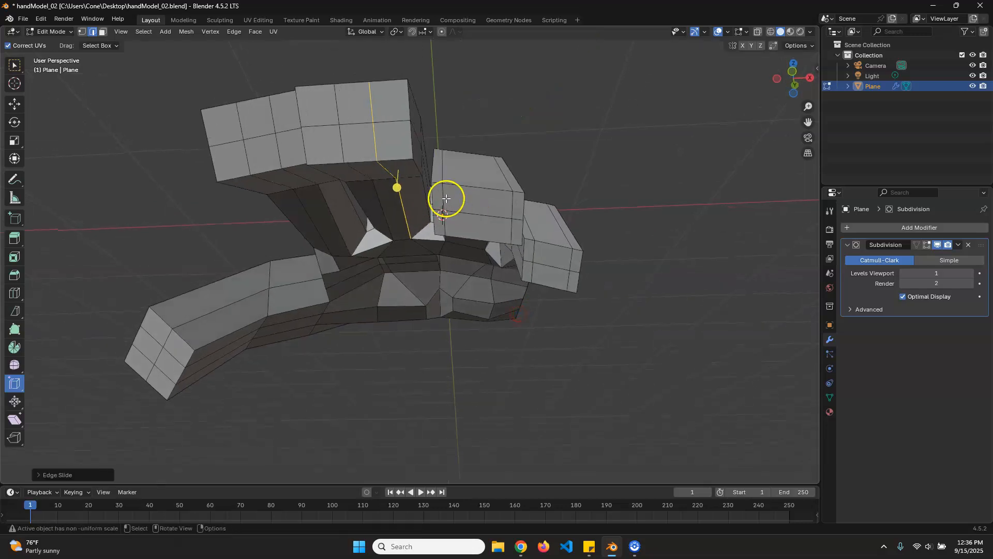
pyautogui.moveTo(444, 205); pyautogui.dragTo(466, 216)
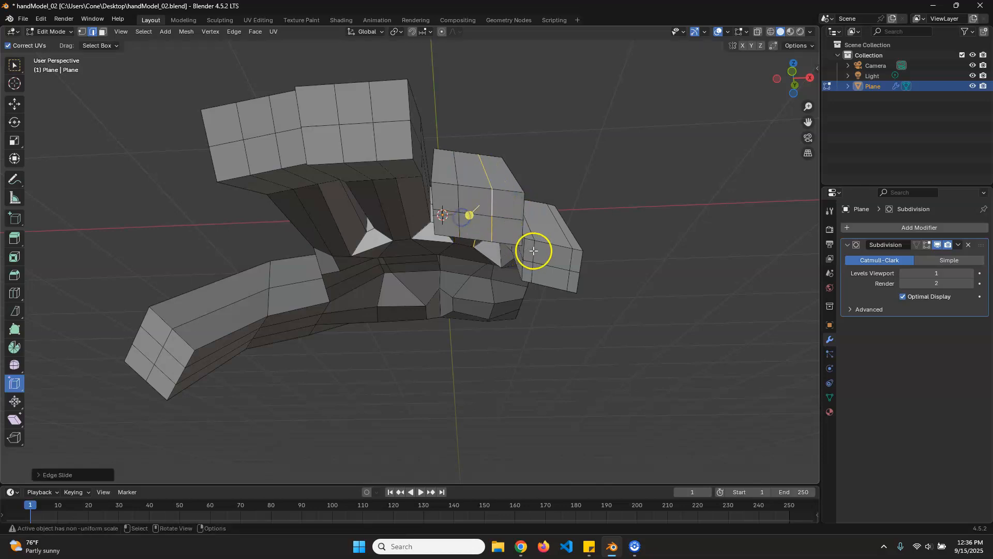
pyautogui.moveTo(519, 242); pyautogui.dragTo(537, 248)
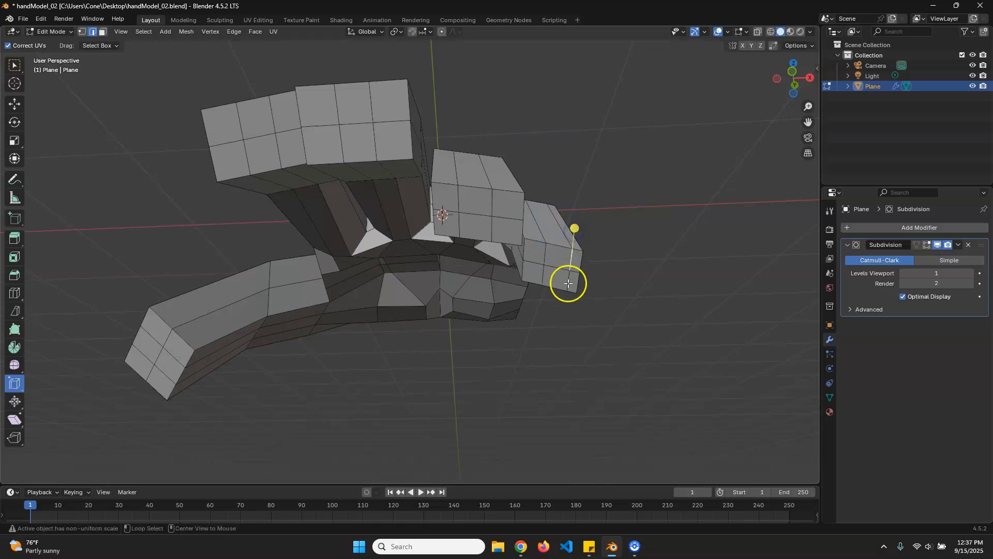
pyautogui.moveTo(516, 235); pyautogui.dragTo(515, 238)
pyautogui.moveTo(251, 286); pyautogui.dragTo(357, 284, button='middle')
pyautogui.moveTo(308, 337); pyautogui.dragTo(479, 319, button='middle')
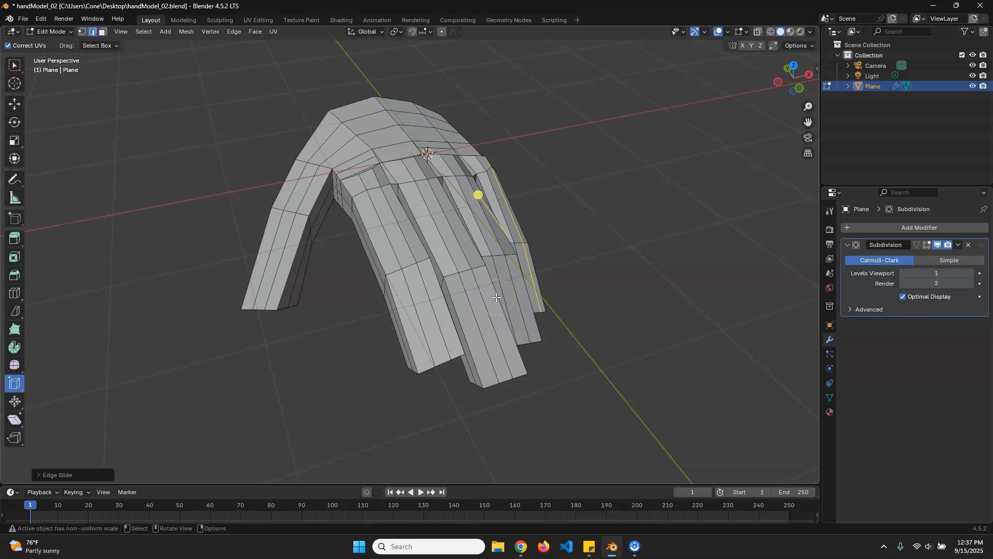
# Select the whole hand mesh in face mode and apply Laplacian vertex smoothing, repeating it about ten times.
pyautogui.press('3')
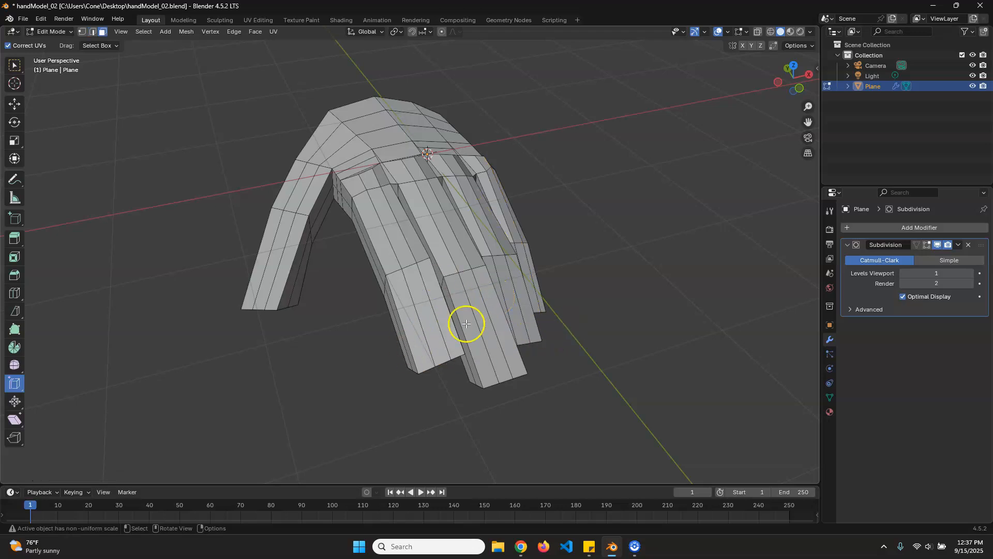
pyautogui.press('a')
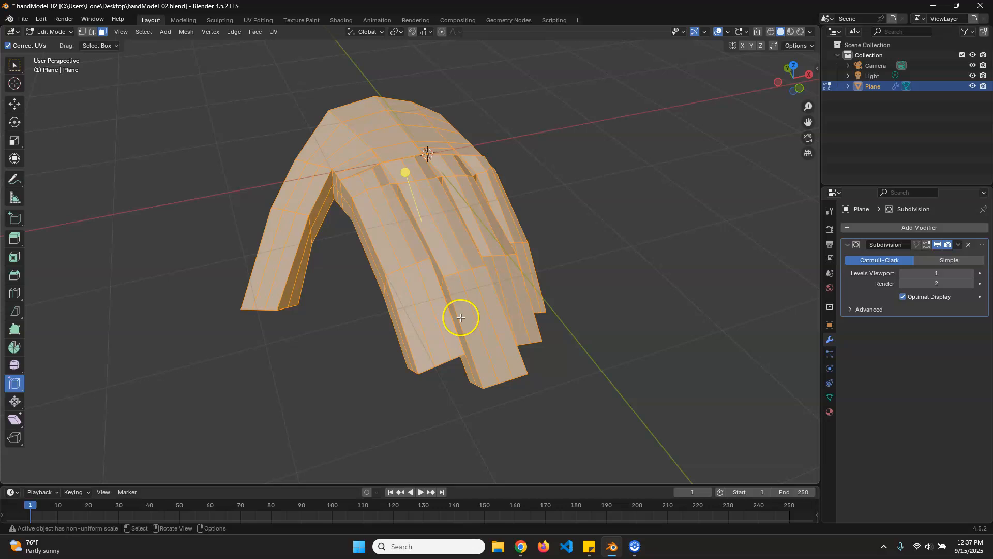
pyautogui.click(14, 64)
pyautogui.moveTo(527, 279); pyautogui.dragTo(494, 277, button='middle')
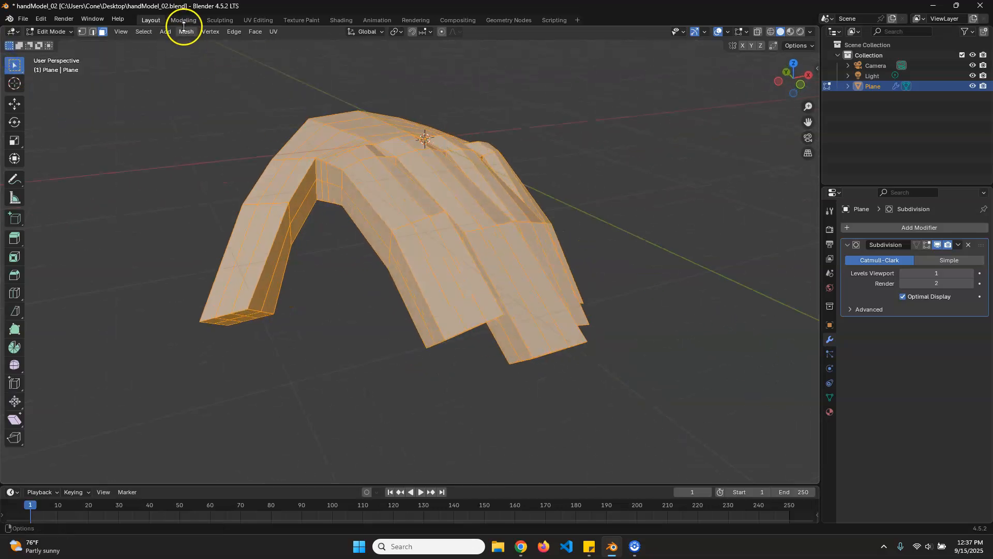
pyautogui.click(208, 31)
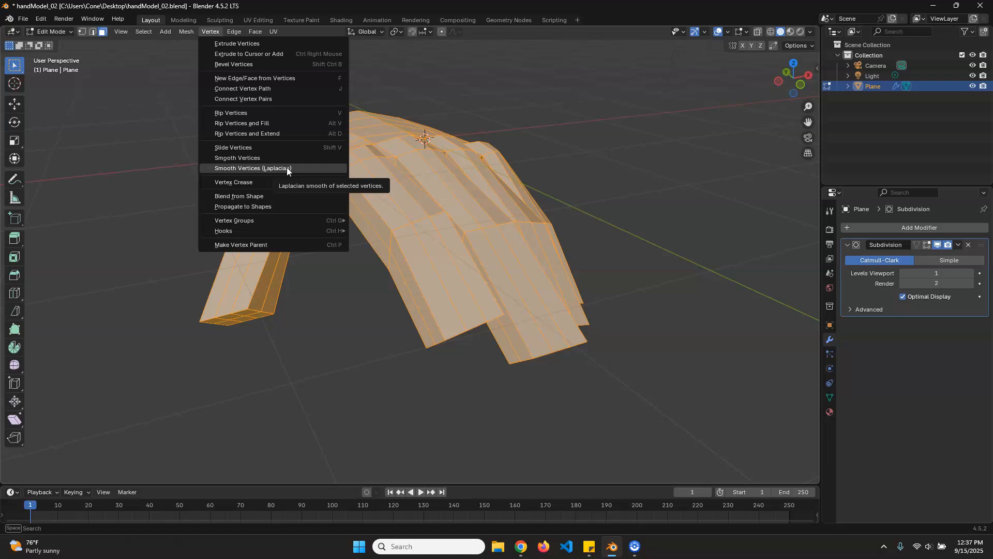
pyautogui.click(287, 169)
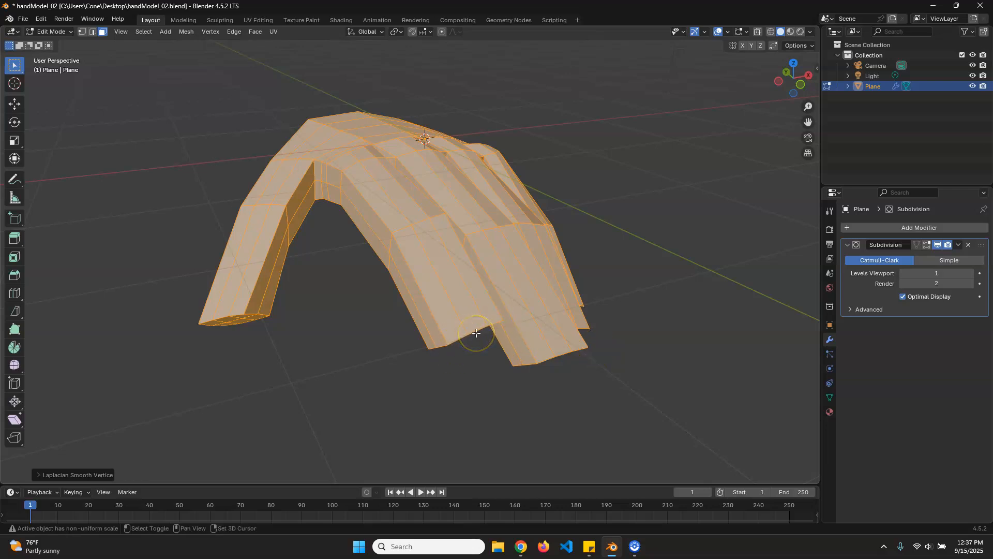
pyautogui.hotkey('shift', 'r')
pyautogui.hotkey('shift', 'r')
pyautogui.hotkey('shift', 'r')
pyautogui.hotkey('shift', 'r')
pyautogui.hotkey('shift', 'r')
pyautogui.hotkey('shift', 'r')
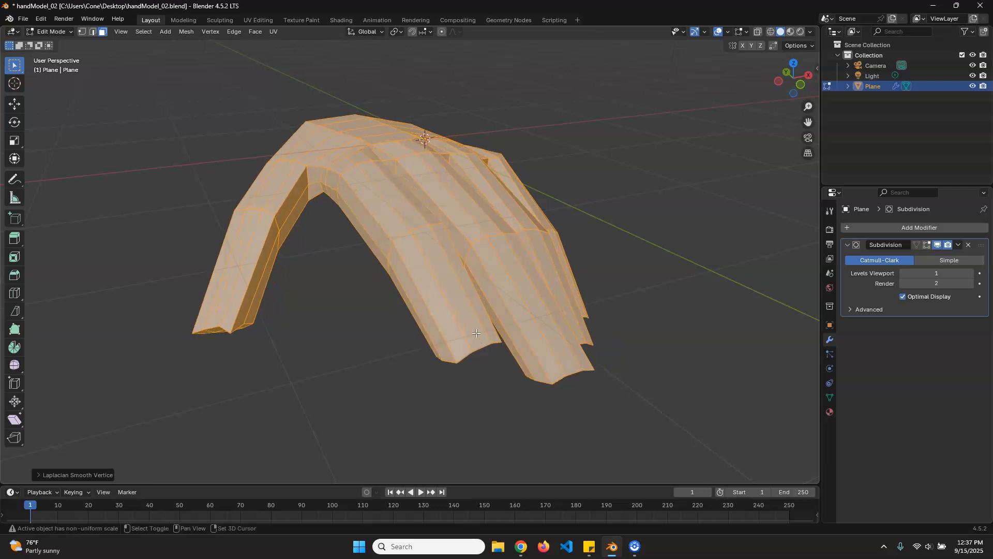
pyautogui.hotkey('shift', 'r')
pyautogui.hotkey('shift', 'r')
pyautogui.hotkey('shift', 'r')
pyautogui.hotkey('shift', 'r')
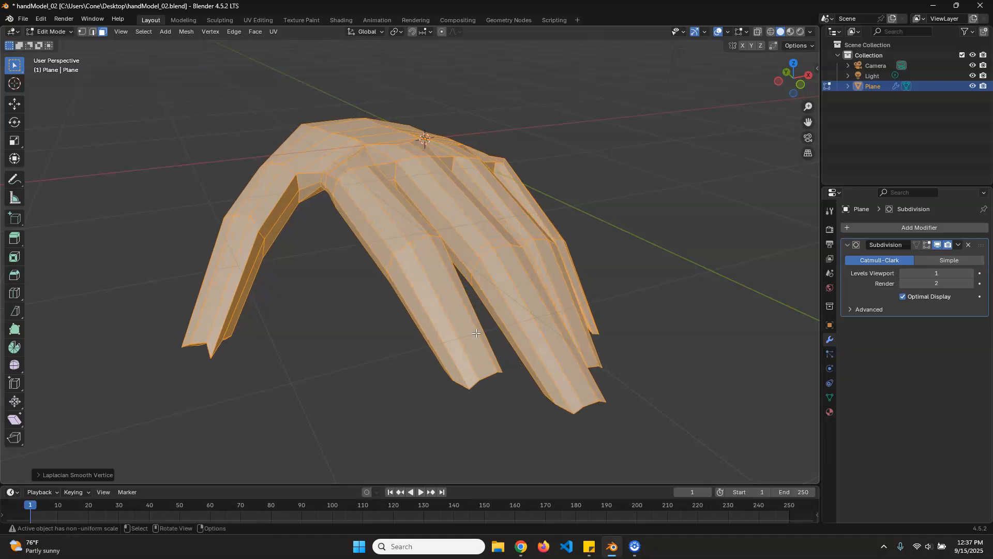
# Undo all the repeated Laplacian smoothing on the hand mesh.
pyautogui.moveTo(537, 379); pyautogui.dragTo(546, 338, button='middle')
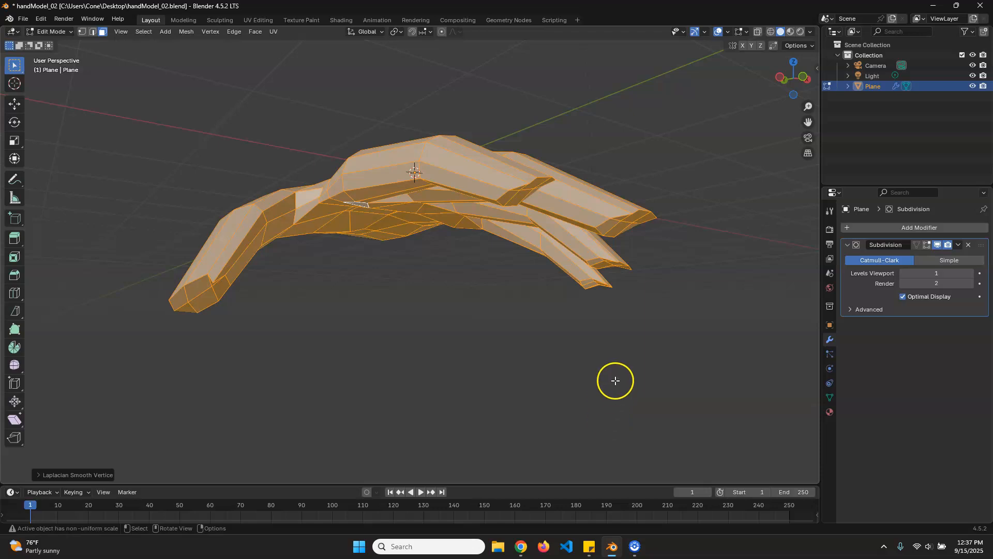
pyautogui.hotkey('ctrl', 'z')
pyautogui.hotkey('ctrl', 'z')
pyautogui.hotkey('ctrl', 'z')
pyautogui.hotkey('ctrl', 'z')
pyautogui.hotkey('ctrl', 'z')
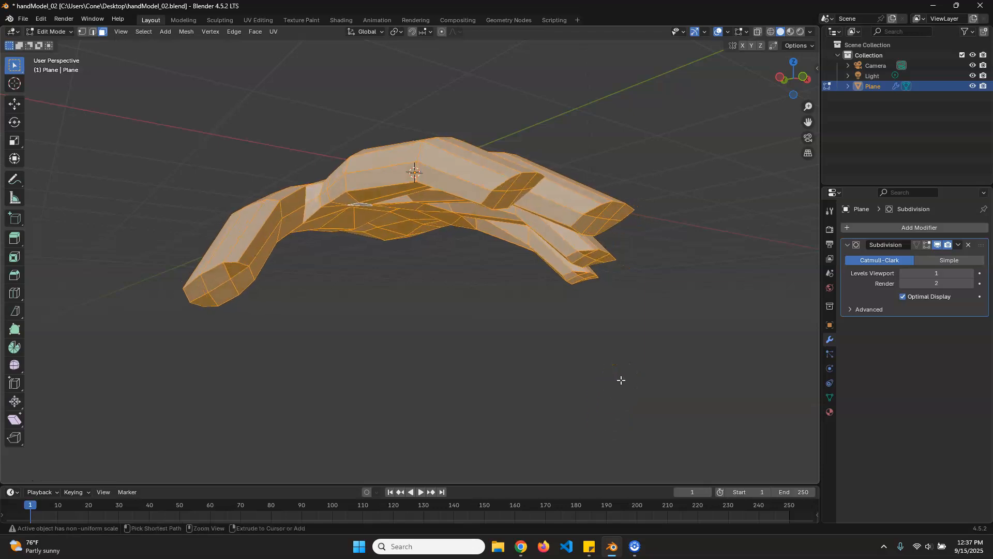
pyautogui.hotkey('ctrl', 'z')
pyautogui.moveTo(619, 302); pyautogui.dragTo(603, 349, button='middle')
pyautogui.hotkey('ctrl', 'z')
pyautogui.hotkey('ctrl', 'z')
pyautogui.hotkey('ctrl', 'z')
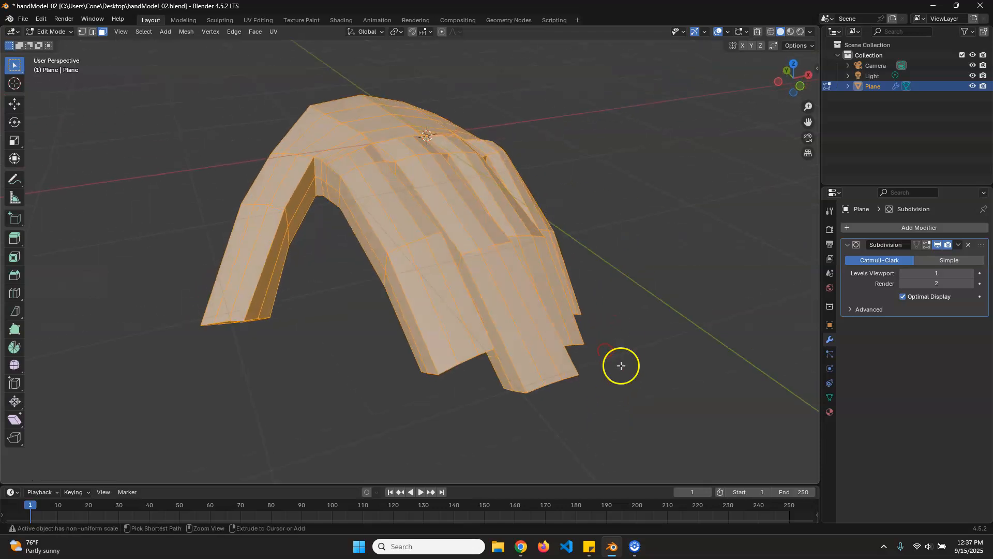
pyautogui.hotkey('ctrl', 'z')
# Select the whole hand mesh and apply Smooth Vertices, undoing the extra repeat of the smoothing.
pyautogui.press('a')
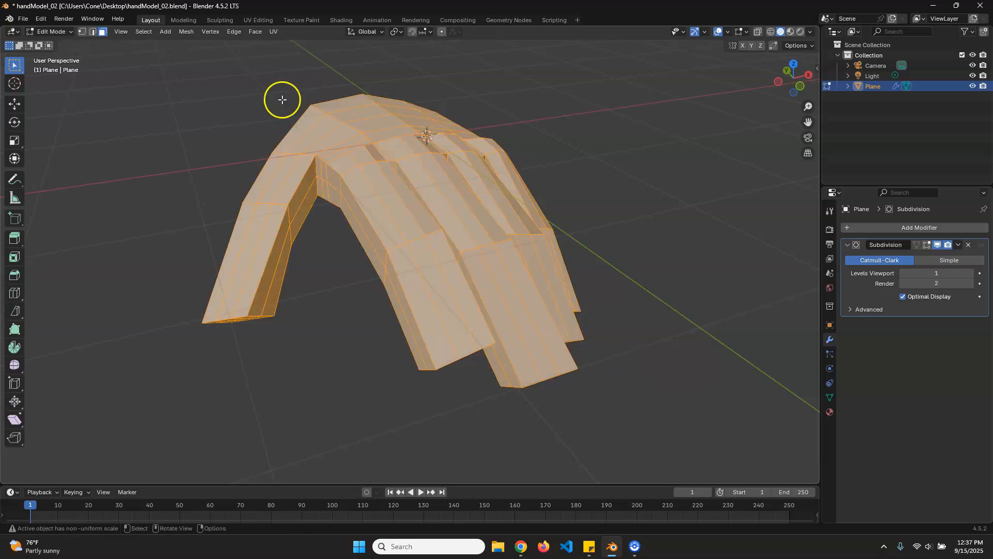
pyautogui.click(187, 32)
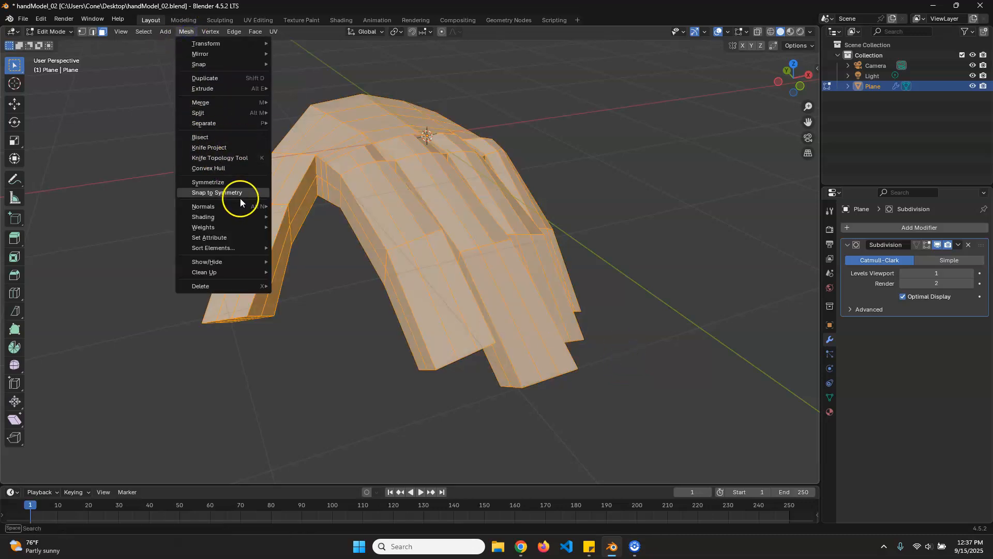
pyautogui.moveTo(212, 31)
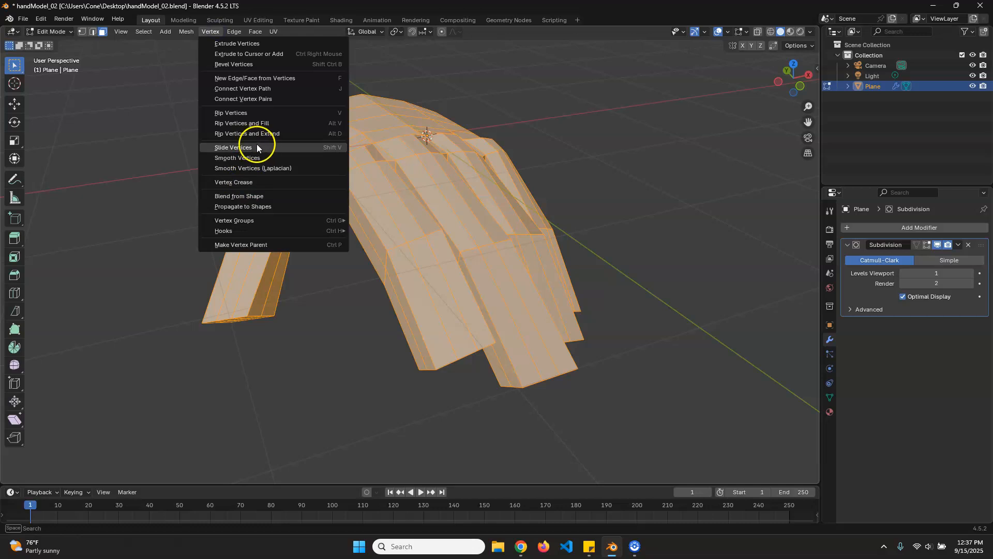
pyautogui.click(261, 158)
pyautogui.moveTo(603, 334); pyautogui.dragTo(602, 331, button='middle')
pyautogui.hotkey('shift', 'r')
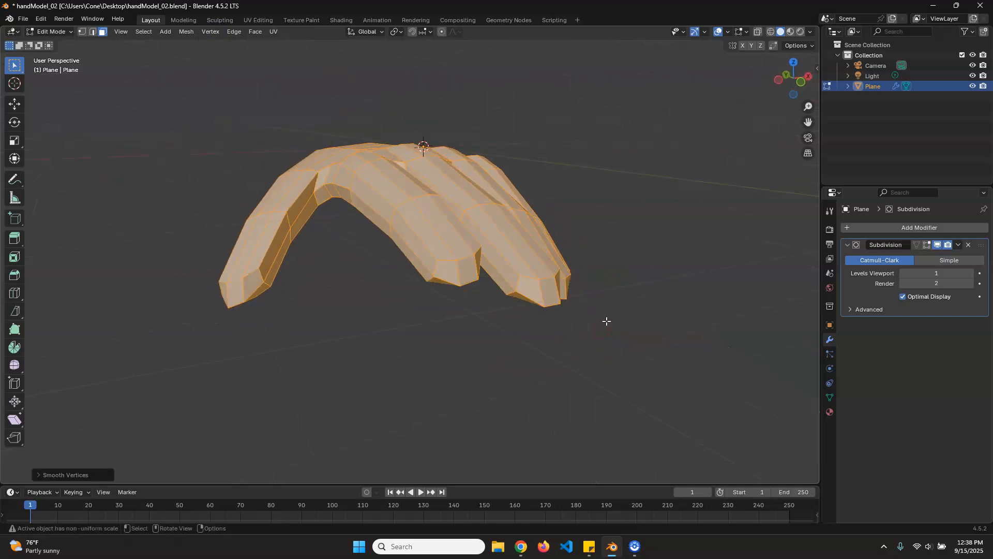
pyautogui.hotkey('ctrl', 'z')
pyautogui.moveTo(617, 317)
pyautogui.mouseDown(button='middle')
pyautogui.moveTo(581, 340)
pyautogui.moveTo(507, 300)
pyautogui.moveTo(575, 287)
pyautogui.moveTo(610, 301)
pyautogui.mouseUp(button='middle')
pyautogui.middleClick(567, 317)
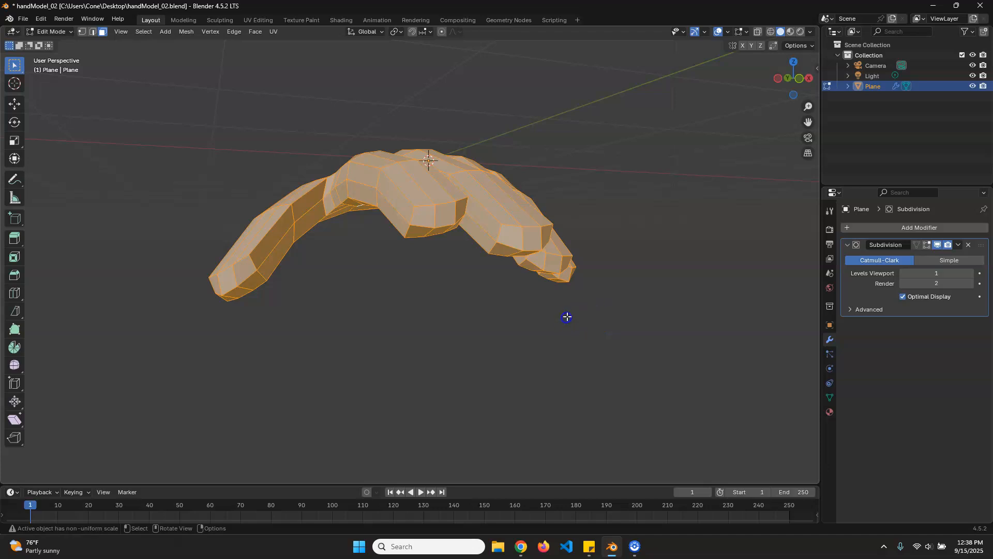
# Move the edge at the thumb's base next to the index finger in edge select mode.
pyautogui.moveTo(445, 279); pyautogui.dragTo(462, 307, button='middle')
pyautogui.scroll(2, 462, 307)
pyautogui.keyDown('shift'); pyautogui.moveTo(374, 262); pyautogui.dragTo(419, 266, button='middle'); pyautogui.keyUp('shift')
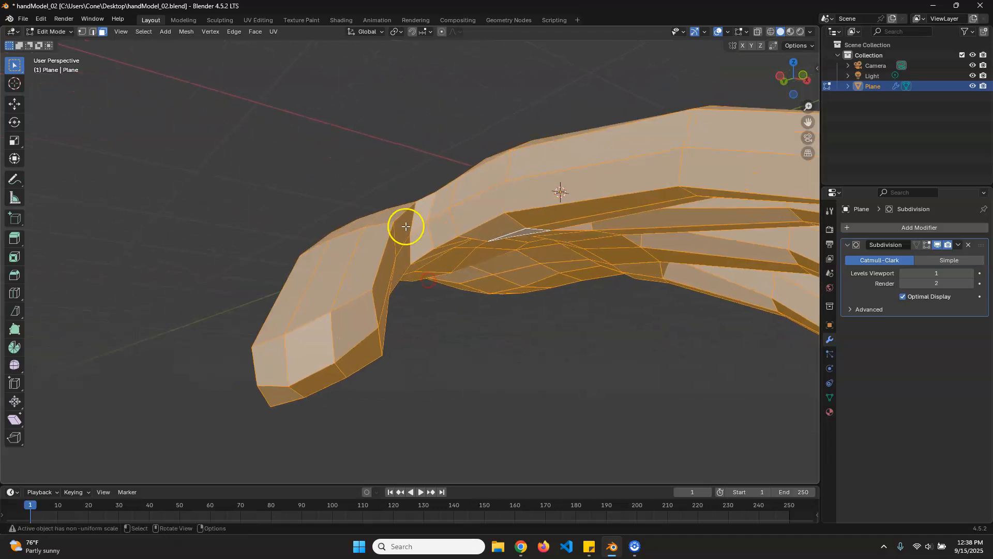
pyautogui.click(386, 152)
pyautogui.press('2')
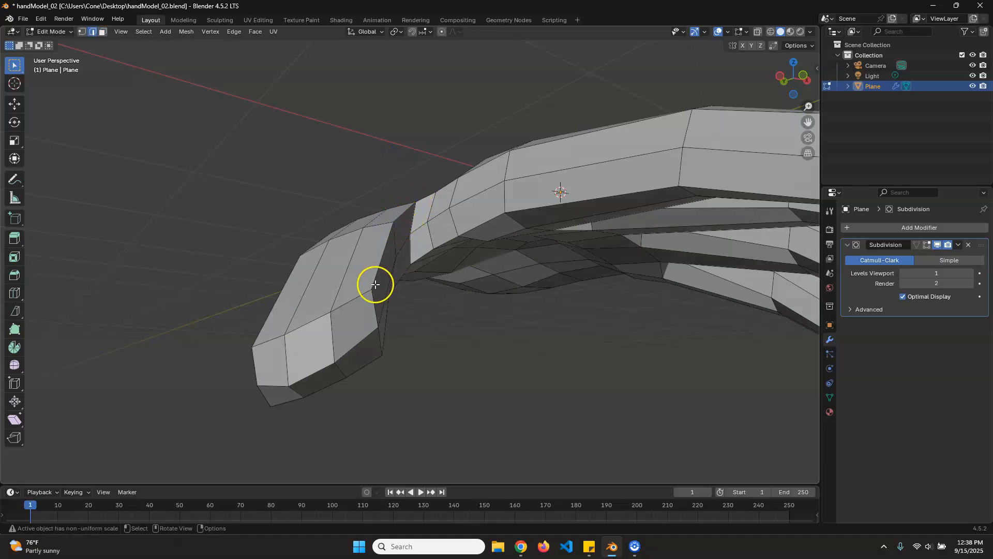
pyautogui.moveTo(388, 310); pyautogui.dragTo(405, 226, button='middle')
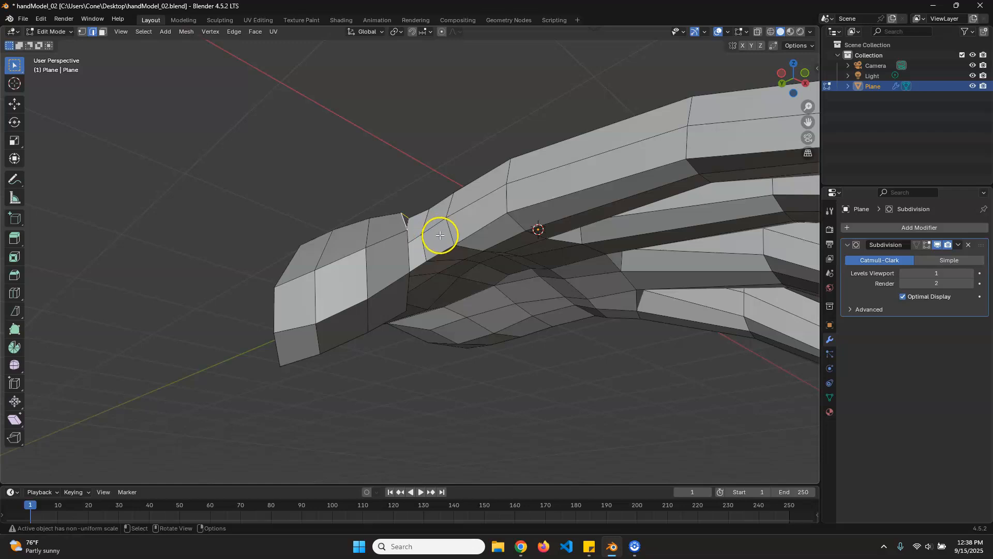
pyautogui.press('g')
pyautogui.click(427, 240)
# Move another edge on the underside of the thumb's base to reshape the transition into the palm.
pyautogui.moveTo(454, 305); pyautogui.dragTo(404, 290, button='middle')
pyautogui.click(388, 271)
pyautogui.press('g')
pyautogui.click(437, 273)
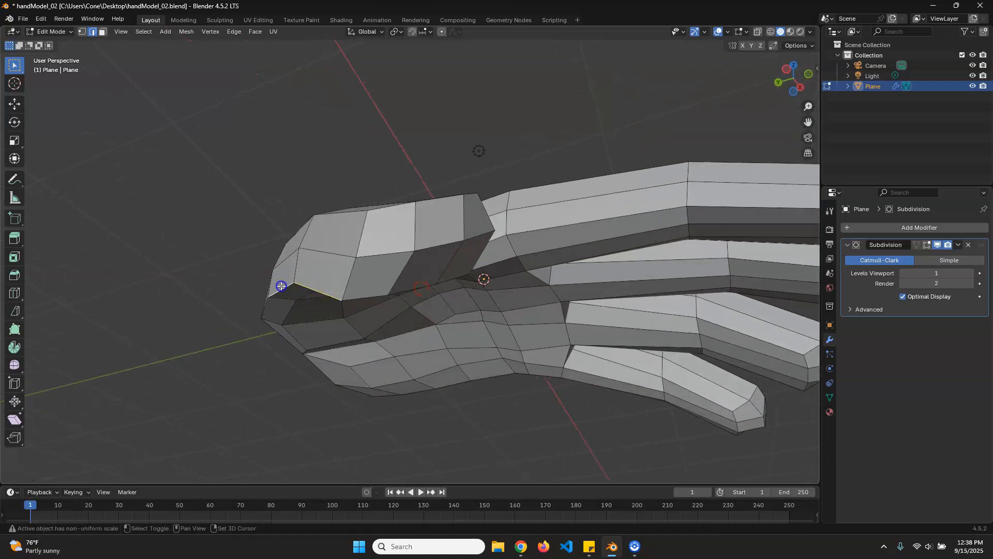
# Move the connected edges along the outer side of the thumb's base inward toward the palm.
pyautogui.moveTo(307, 310); pyautogui.dragTo(294, 300, button='middle')
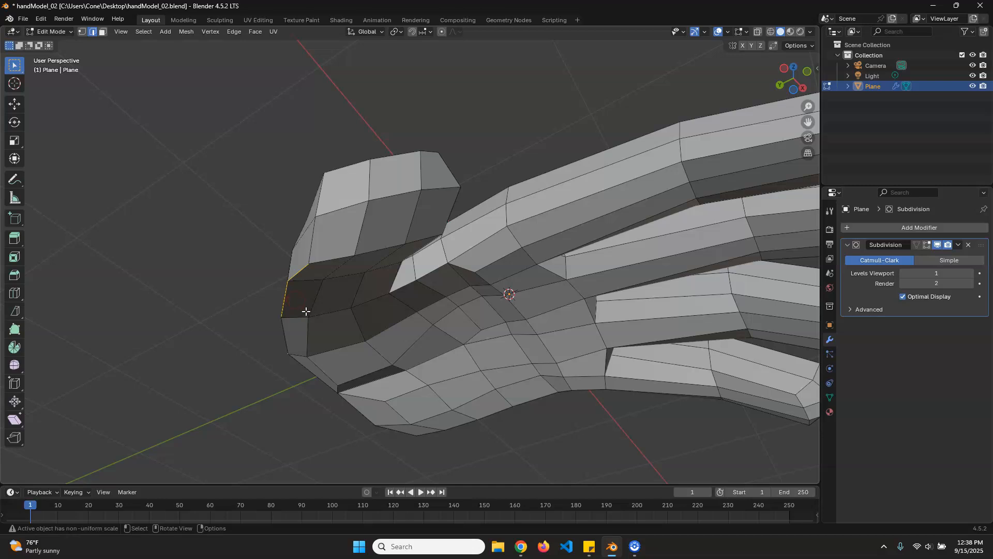
pyautogui.press('g')
pyautogui.click(324, 312)
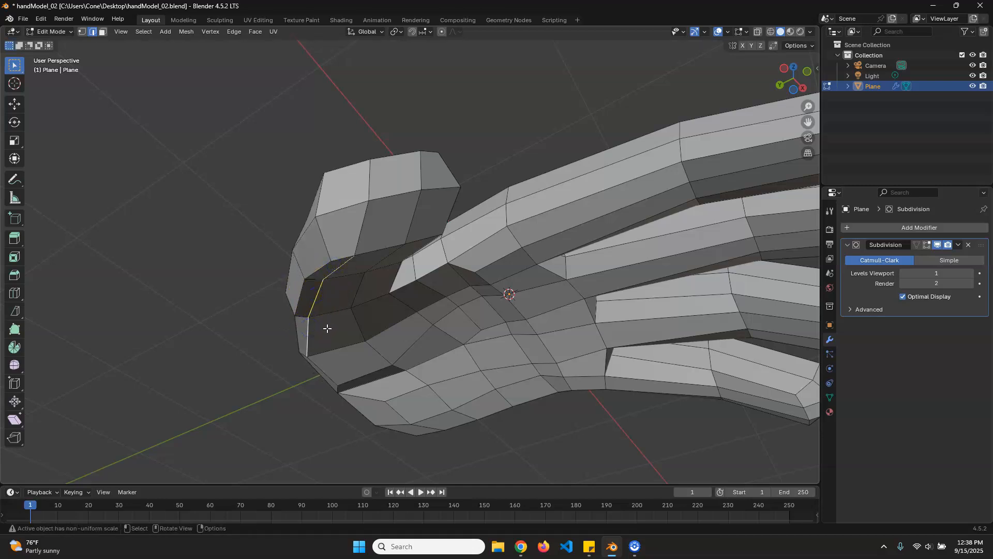
# Move the selected edges at the thumb's base, and move a face on the thumb's underside in face select mode.
pyautogui.press('g')
pyautogui.click(337, 327)
pyautogui.moveTo(340, 326); pyautogui.dragTo(382, 240, button='middle')
pyautogui.press('3')
pyautogui.click(327, 272)
pyautogui.press('g')
pyautogui.click(382, 309)
# Use the Edge Slide tool to slide the pinky's middle edge loop toward its knuckle.
pyautogui.moveTo(595, 347); pyautogui.dragTo(303, 239, button='middle')
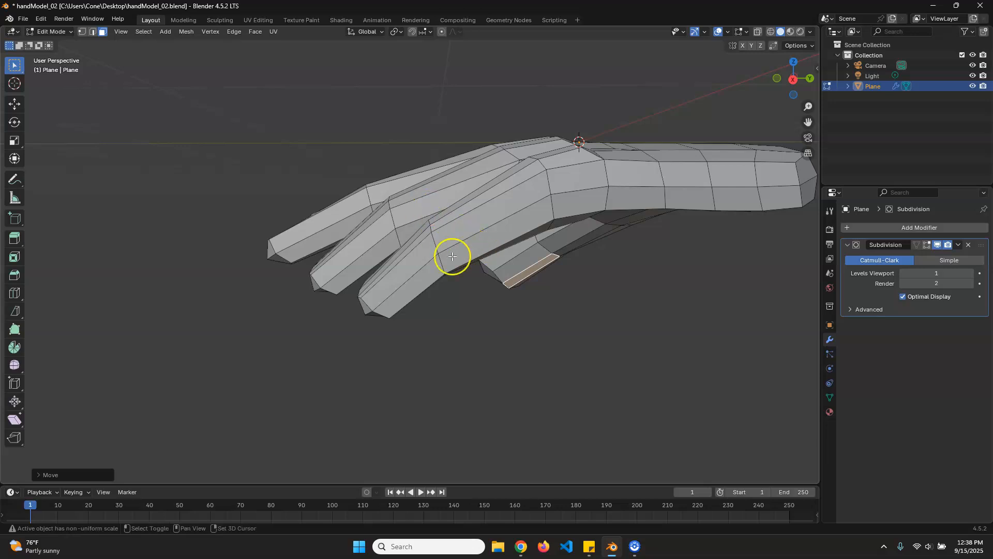
pyautogui.keyDown('shift'); pyautogui.moveTo(452, 256); pyautogui.dragTo(410, 277, button='middle'); pyautogui.keyUp('shift')
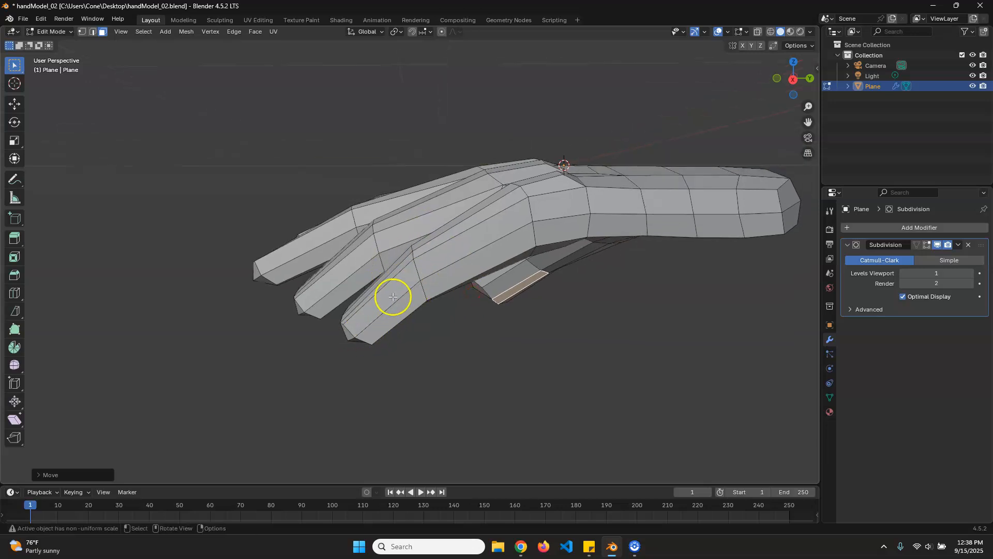
pyautogui.moveTo(359, 313); pyautogui.dragTo(415, 311, button='middle')
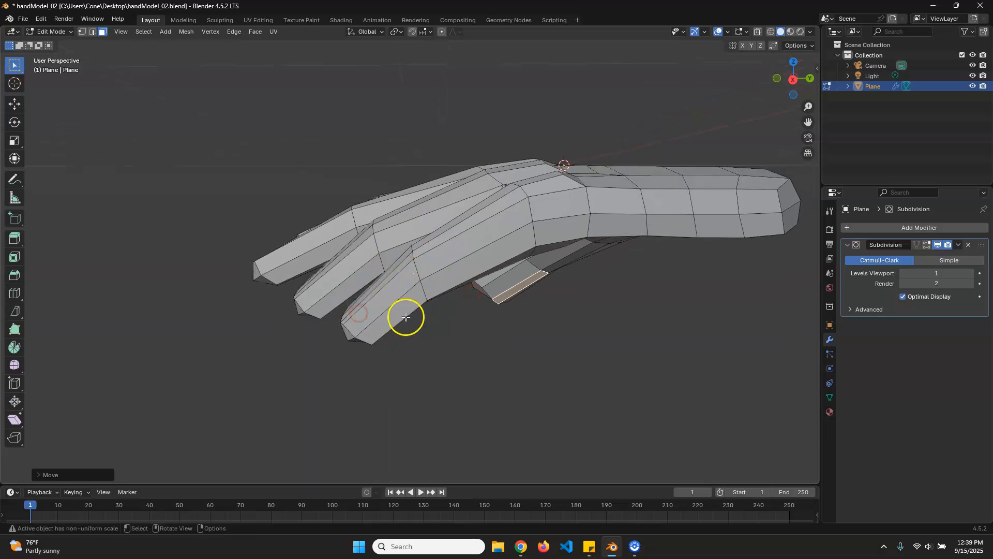
pyautogui.click(14, 383)
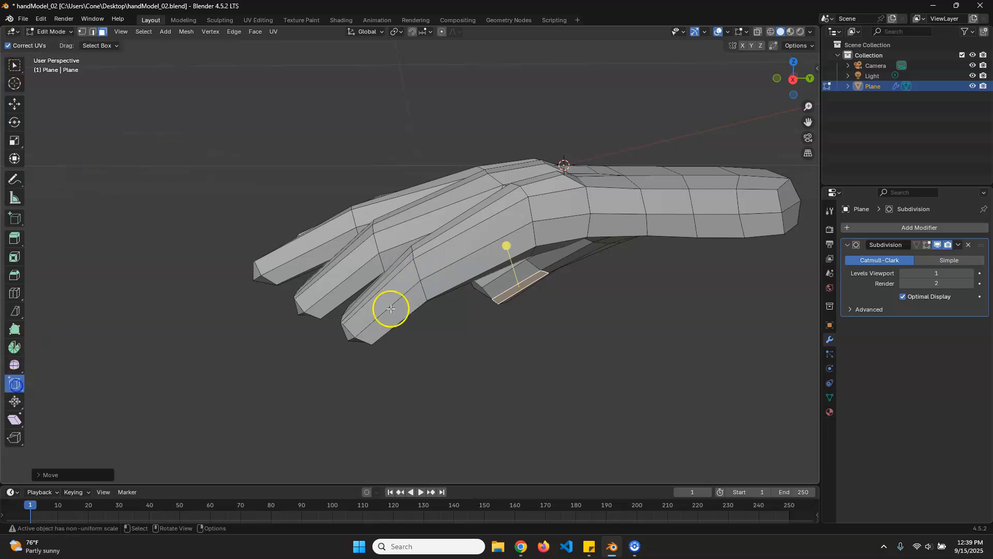
pyautogui.scroll(1, 409, 289)
pyautogui.keyDown('alt'); pyautogui.click(420, 276); pyautogui.keyUp('alt')
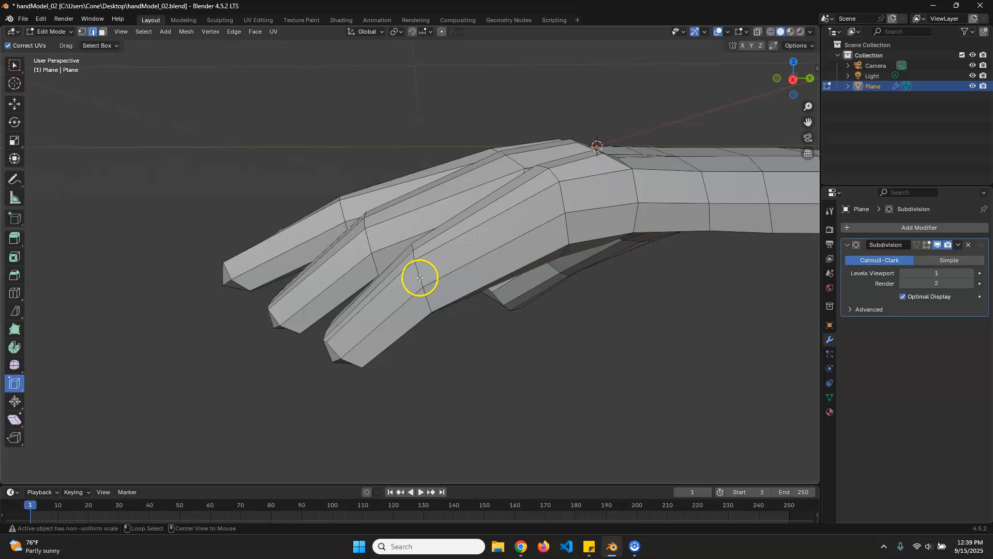
pyautogui.moveTo(470, 281); pyautogui.dragTo(490, 275)
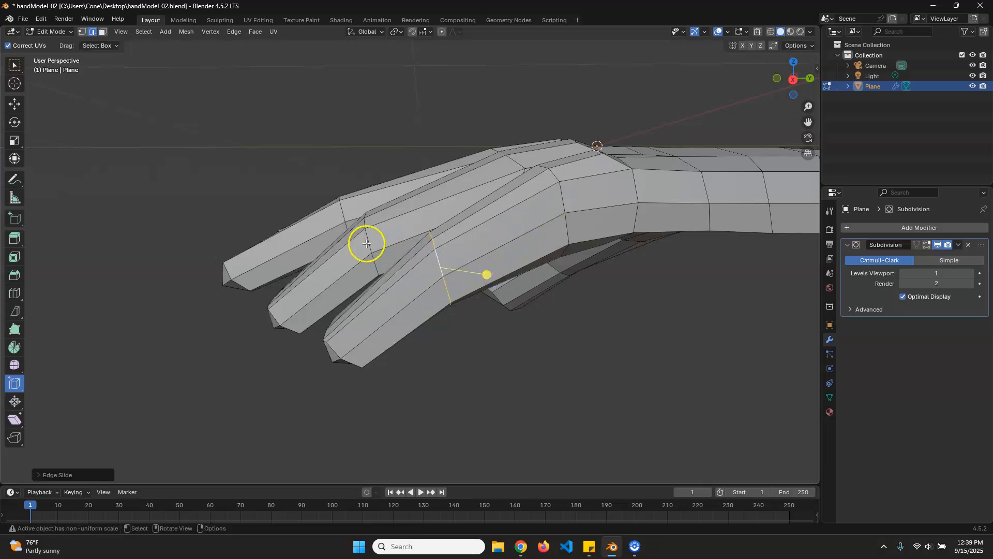
# Slide the middle edge loops of the ring, middle and index fingers toward their knuckles.
pyautogui.moveTo(367, 243); pyautogui.dragTo(443, 250)
pyautogui.moveTo(442, 249); pyautogui.dragTo(459, 262, button='middle')
pyautogui.moveTo(343, 218); pyautogui.dragTo(401, 229)
pyautogui.moveTo(401, 228); pyautogui.dragTo(388, 231, button='middle')
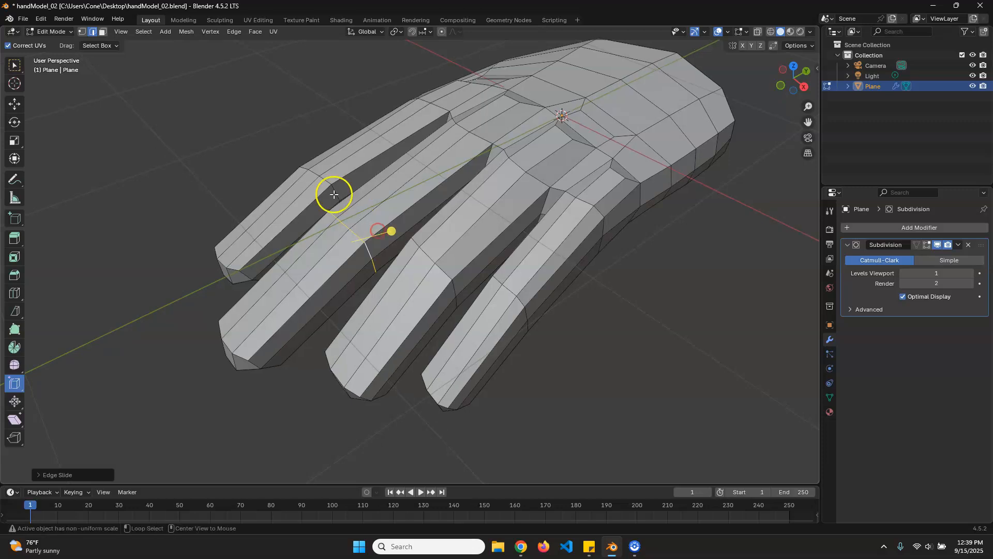
pyautogui.moveTo(349, 183); pyautogui.dragTo(378, 168)
# Add a loop cut between the middle joint and the tip on both the index and middle fingers.
pyautogui.moveTo(300, 278); pyautogui.dragTo(460, 253, button='middle')
pyautogui.moveTo(376, 291); pyautogui.dragTo(417, 277, button='middle')
pyautogui.moveTo(368, 251)
pyautogui.keyDown('shift'); pyautogui.mouseDown(button='middle')
pyautogui.moveTo(513, 296)
pyautogui.moveTo(417, 237)
pyautogui.moveTo(364, 248)
pyautogui.mouseUp(button='middle'); pyautogui.keyUp('shift')
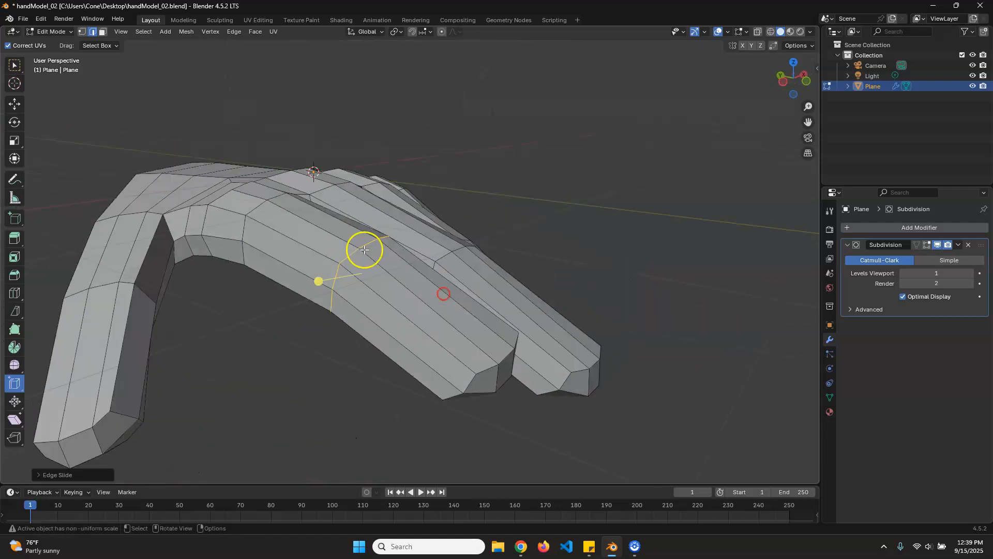
pyautogui.moveTo(436, 324); pyautogui.dragTo(475, 342, button='middle')
pyautogui.moveTo(500, 333)
pyautogui.mouseDown()
pyautogui.moveTo(490, 322)
pyautogui.moveTo(511, 331)
pyautogui.mouseUp()
pyautogui.moveTo(566, 366); pyautogui.dragTo(521, 377, button='middle')
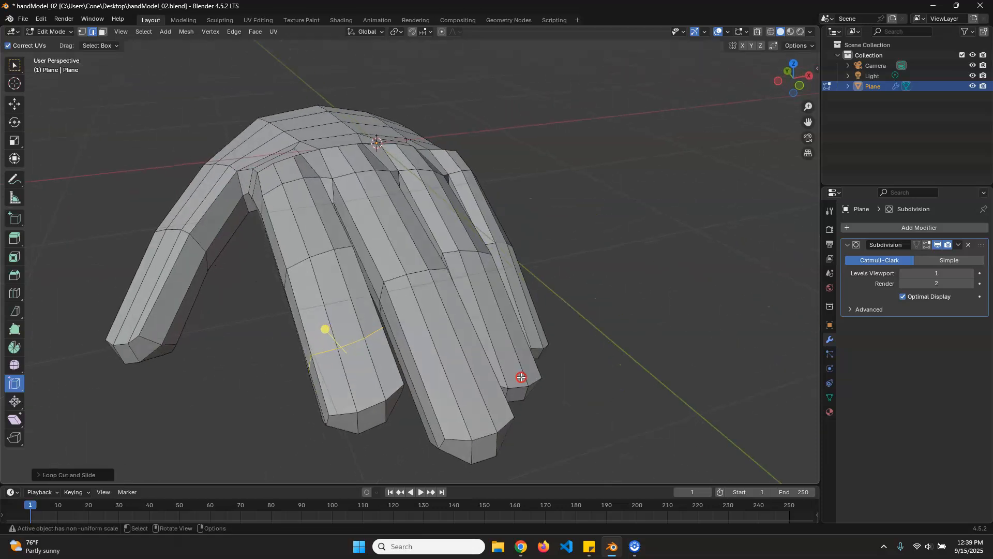
pyautogui.hotkey('ctrl', 'r')
pyautogui.moveTo(469, 356)
pyautogui.mouseDown()
pyautogui.moveTo(465, 348)
pyautogui.moveTo(478, 361)
pyautogui.mouseUp()
pyautogui.click(478, 365)
# Add a loop cut between the middle joint and the tip on both the ring finger and the pinky.
pyautogui.moveTo(478, 365); pyautogui.dragTo(388, 365, button='middle')
pyautogui.hotkey('ctrl', 'r')
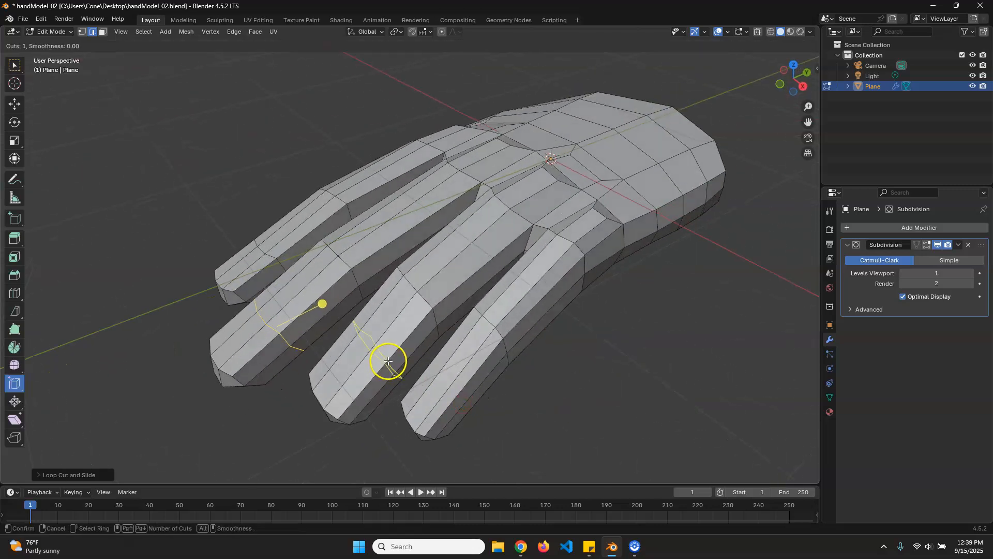
pyautogui.click(387, 362)
pyautogui.click(387, 362)
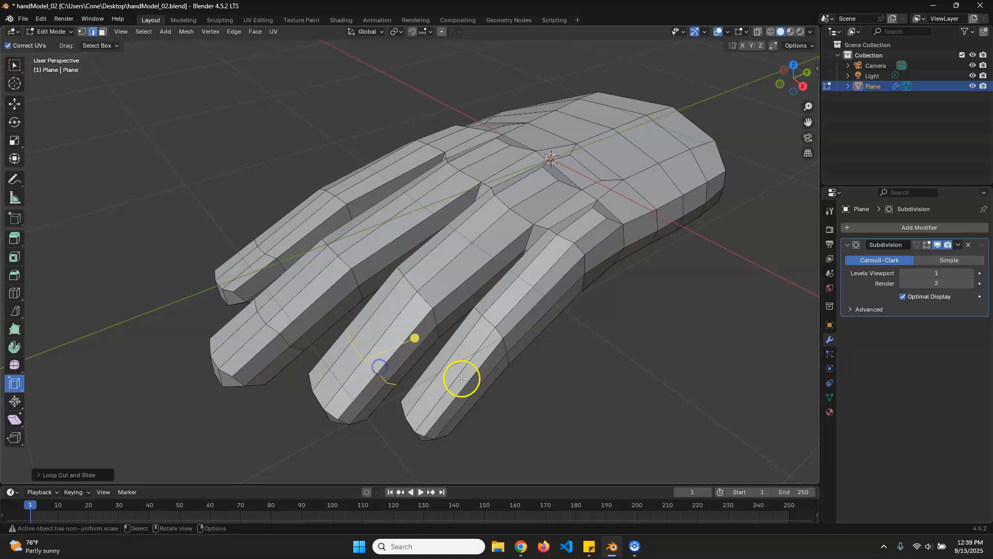
pyautogui.moveTo(459, 380); pyautogui.dragTo(457, 381)
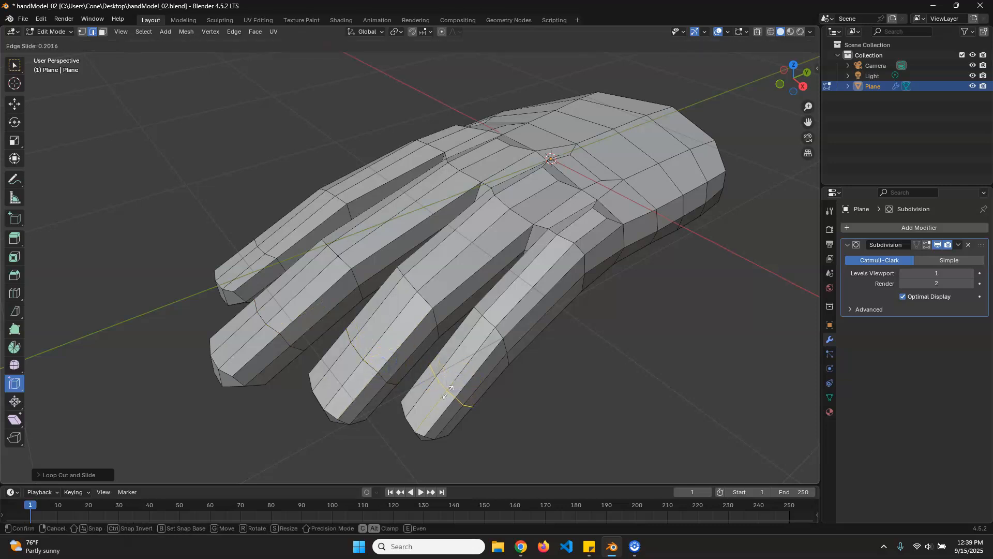
pyautogui.click(448, 395)
pyautogui.moveTo(563, 390); pyautogui.dragTo(462, 339, button='middle')
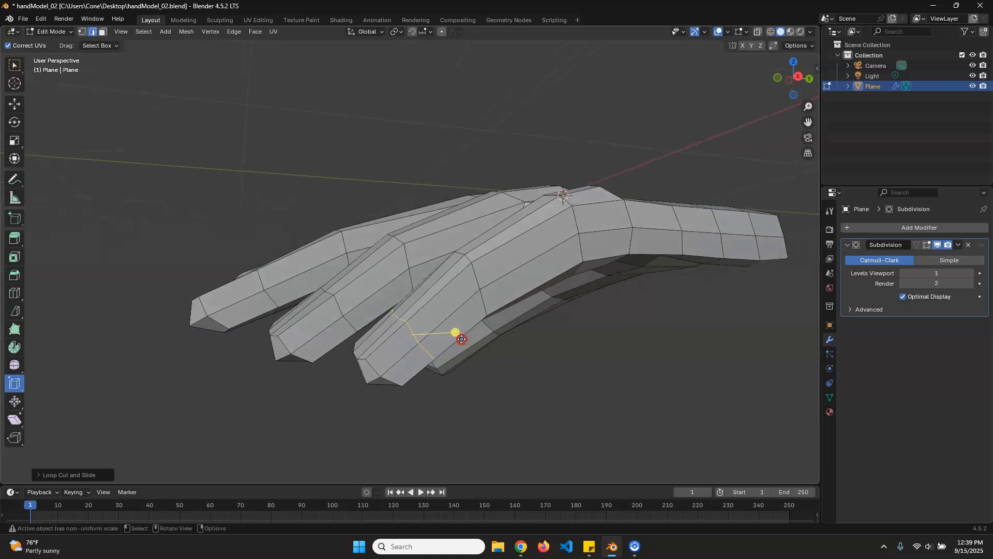
pyautogui.moveTo(395, 343)
pyautogui.mouseDown(button='middle')
pyautogui.moveTo(517, 362)
pyautogui.moveTo(599, 350)
pyautogui.moveTo(583, 388)
pyautogui.moveTo(539, 423)
pyautogui.moveTo(572, 392)
pyautogui.moveTo(470, 408)
pyautogui.moveTo(382, 384)
pyautogui.moveTo(400, 328)
pyautogui.moveTo(403, 346)
pyautogui.mouseUp(button='middle')
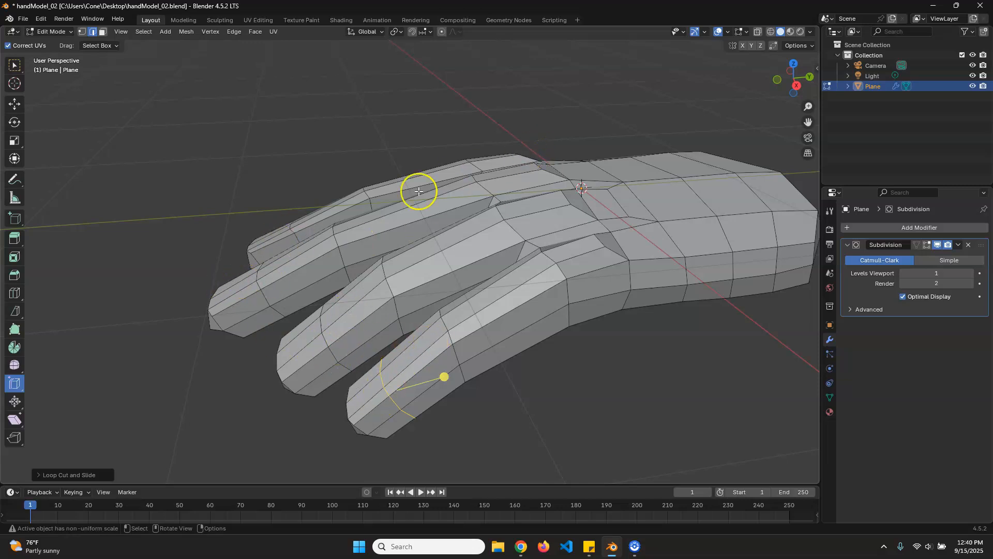
pyautogui.moveTo(423, 362); pyautogui.dragTo(444, 315, button='middle')
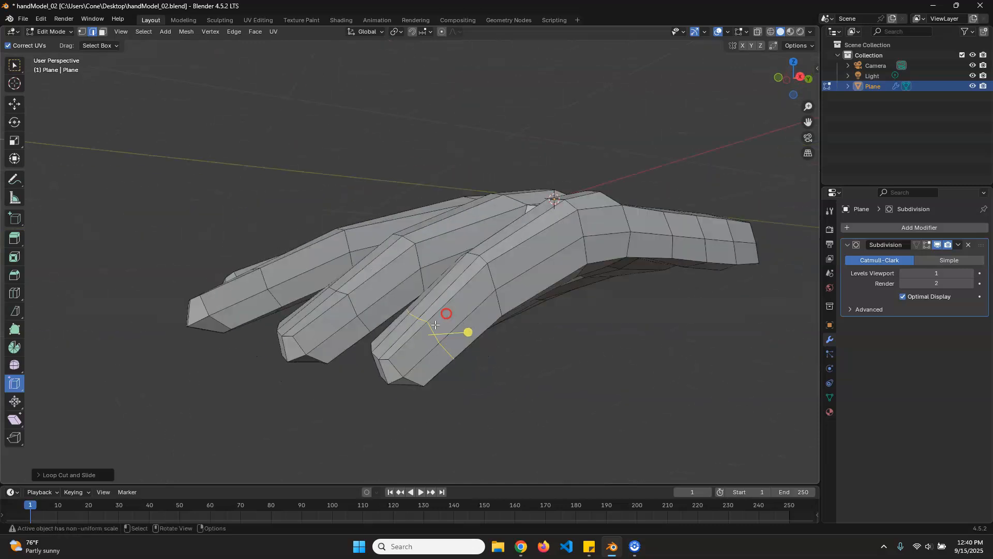
pyautogui.moveTo(202, 369); pyautogui.dragTo(558, 420, button='middle')
pyautogui.moveTo(516, 335); pyautogui.dragTo(514, 385, button='middle')
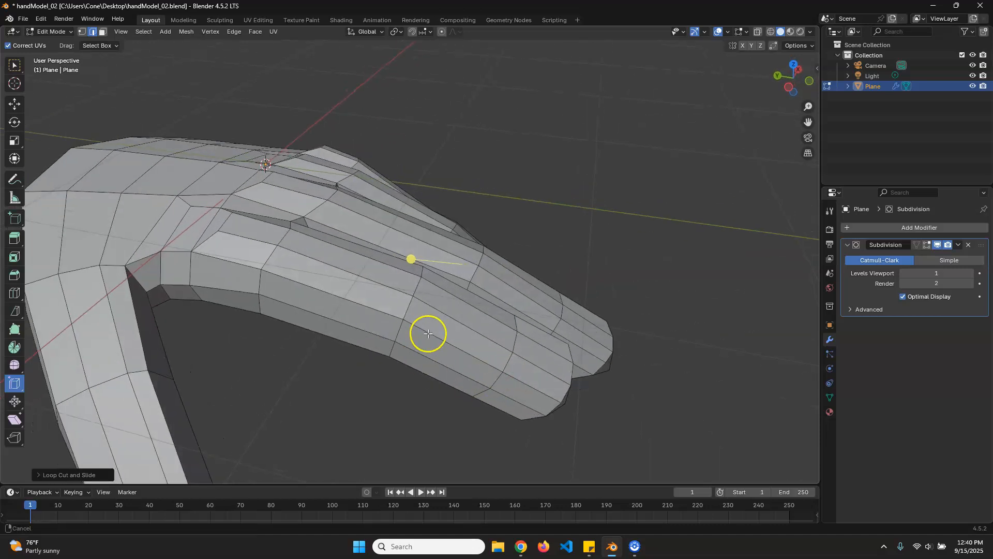
pyautogui.keyDown('shift'); pyautogui.moveTo(428, 333); pyautogui.dragTo(482, 317, button='middle'); pyautogui.keyUp('shift')
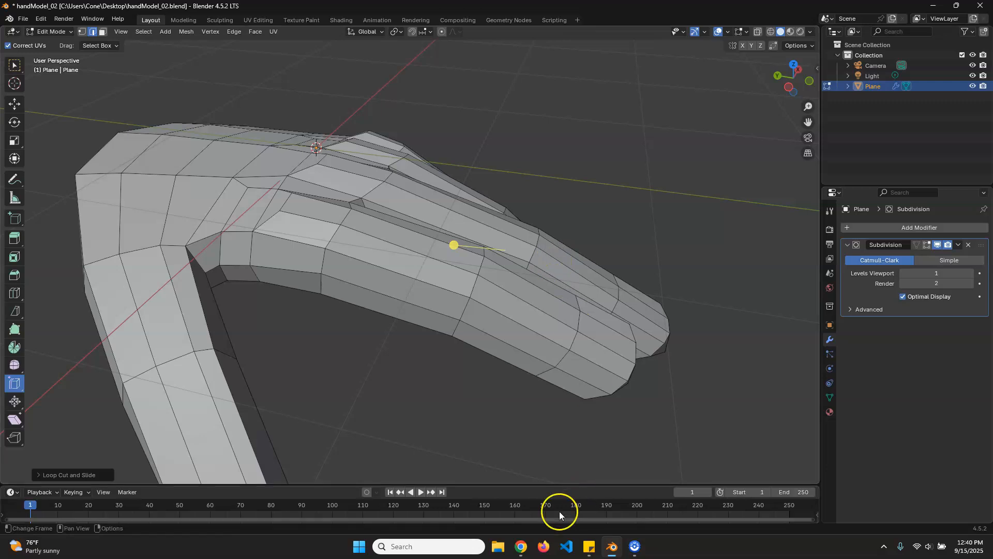
# Switch to Chrome, examine the color-coded hand topology reference images in the Blender Artists thread, and return to Blender.
pyautogui.click(522, 550)
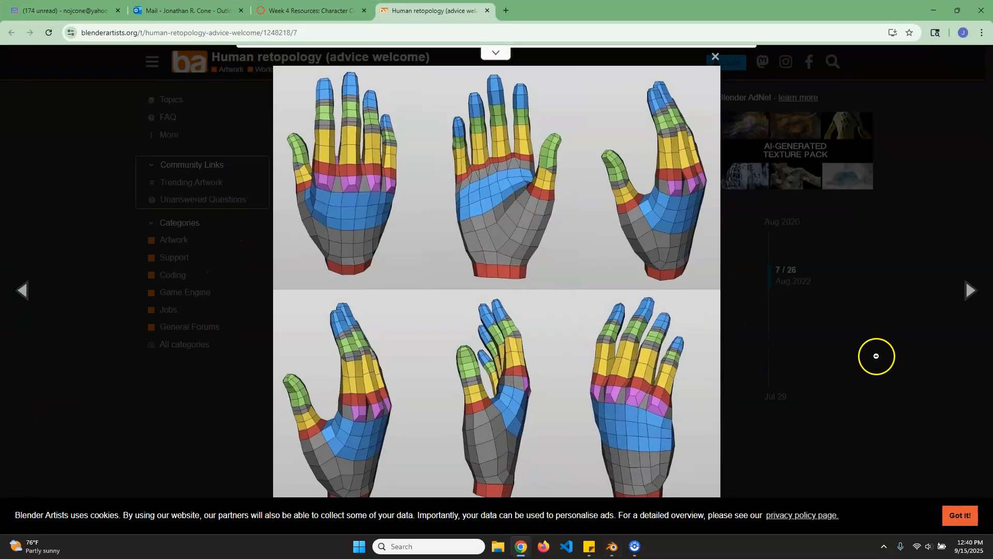
pyautogui.scroll(1, 601, 331)
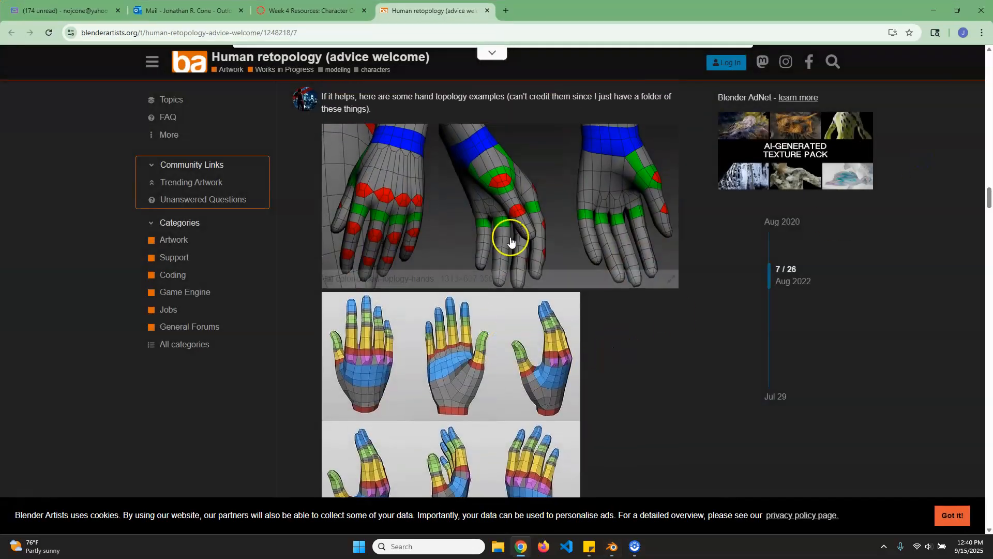
pyautogui.click(447, 370)
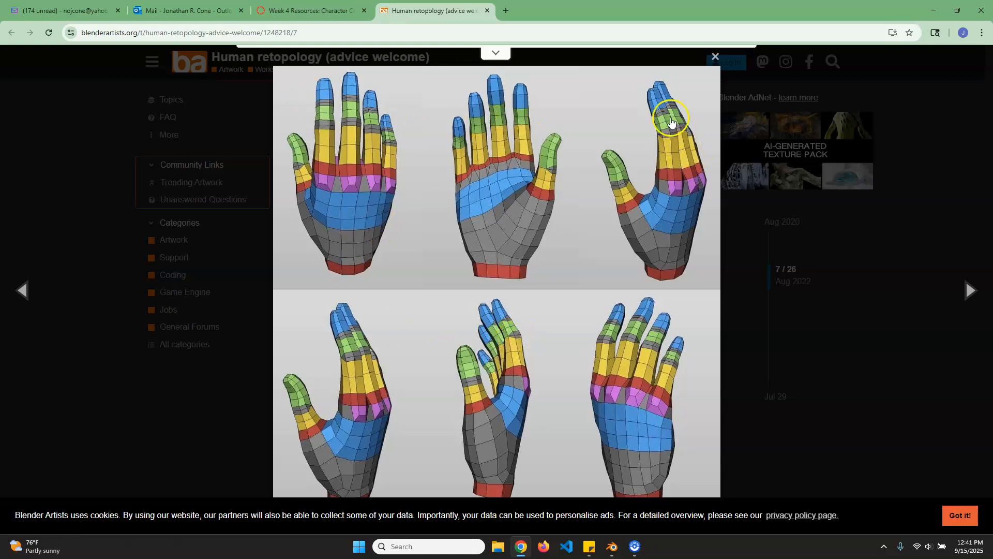
pyautogui.click(949, 339)
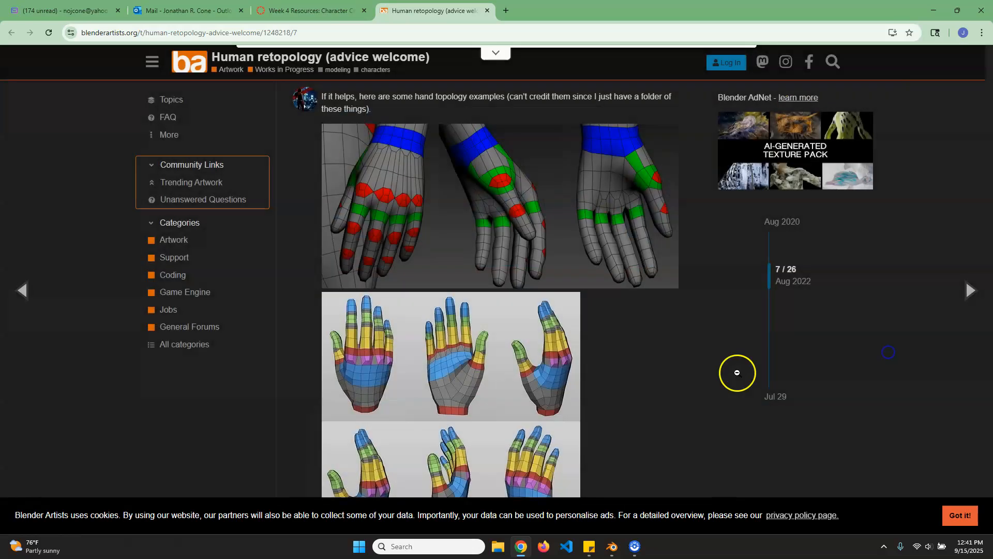
pyautogui.click(503, 181)
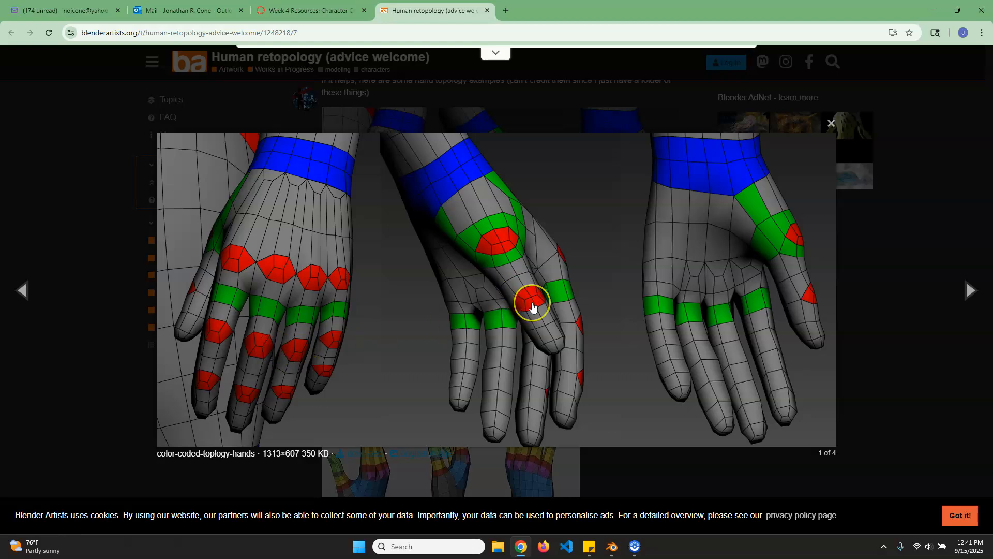
pyautogui.click(612, 546)
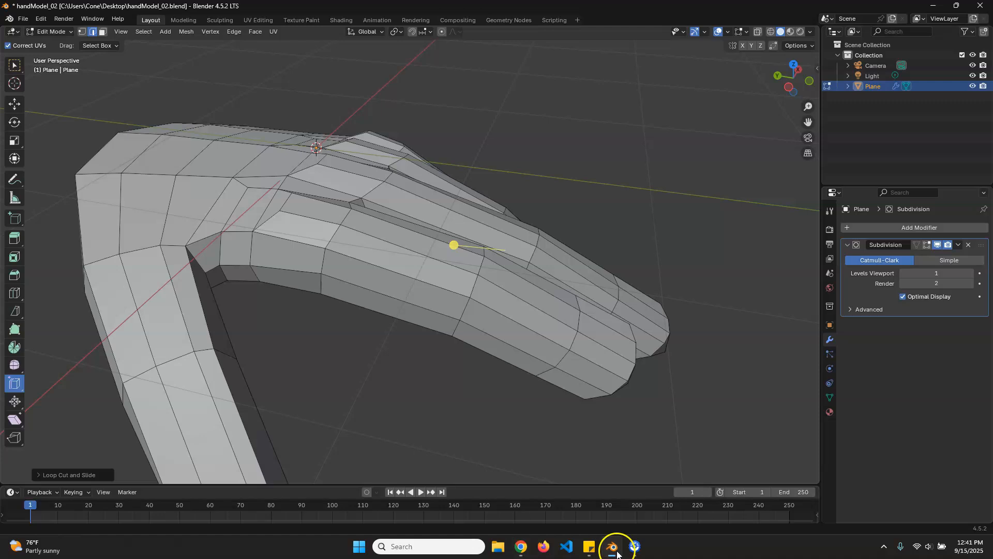
# Select the partial edge loop across the top of the index finger's middle joint as a shortest path.
pyautogui.moveTo(535, 357); pyautogui.dragTo(537, 312, button='middle')
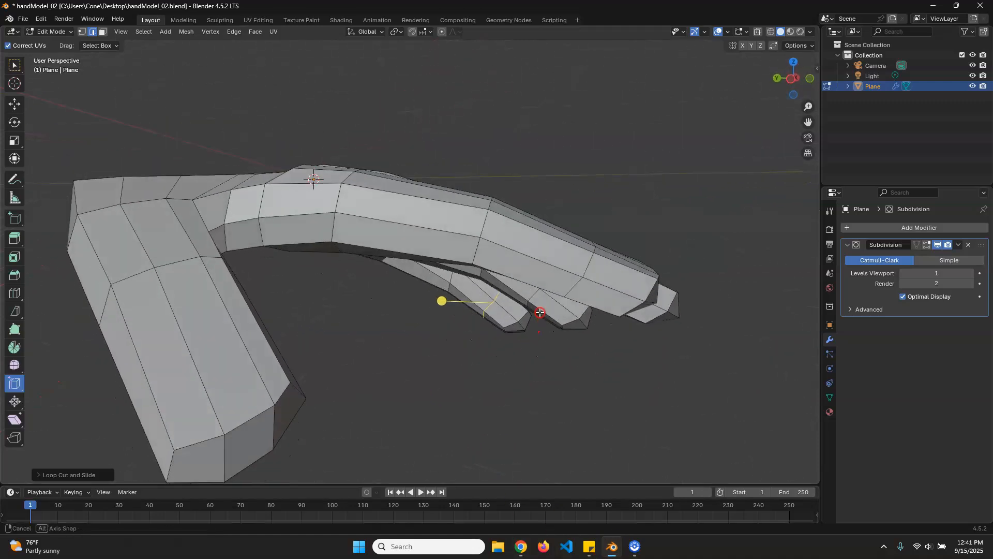
pyautogui.moveTo(532, 255); pyautogui.dragTo(330, 270, button='middle')
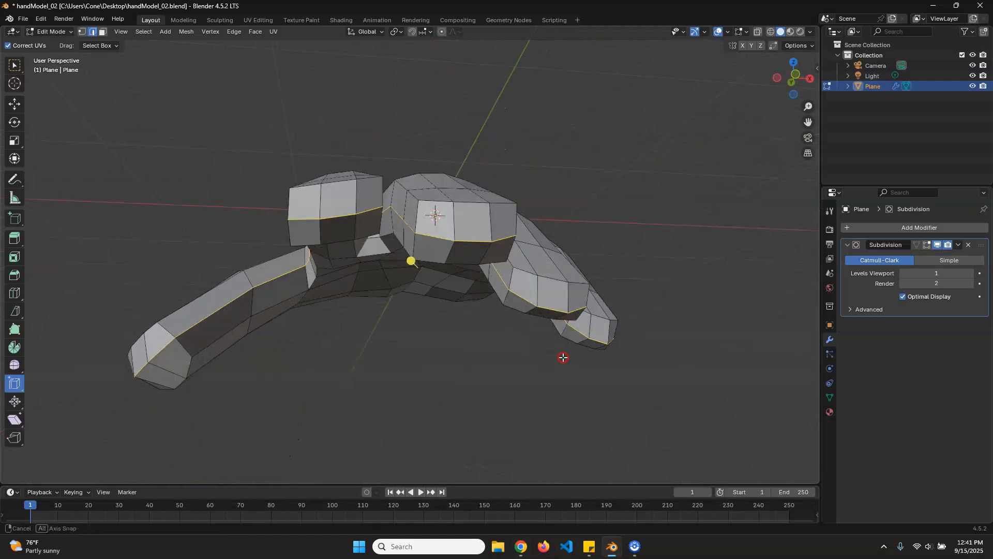
pyautogui.moveTo(401, 273); pyautogui.dragTo(518, 314, button='middle')
pyautogui.moveTo(475, 289); pyautogui.dragTo(327, 242, button='middle')
pyautogui.keyDown('ctrl'); pyautogui.click(371, 295); pyautogui.keyUp('ctrl')
pyautogui.moveTo(371, 295); pyautogui.dragTo(410, 241, button='middle')
pyautogui.moveTo(350, 288); pyautogui.dragTo(423, 314, button='middle')
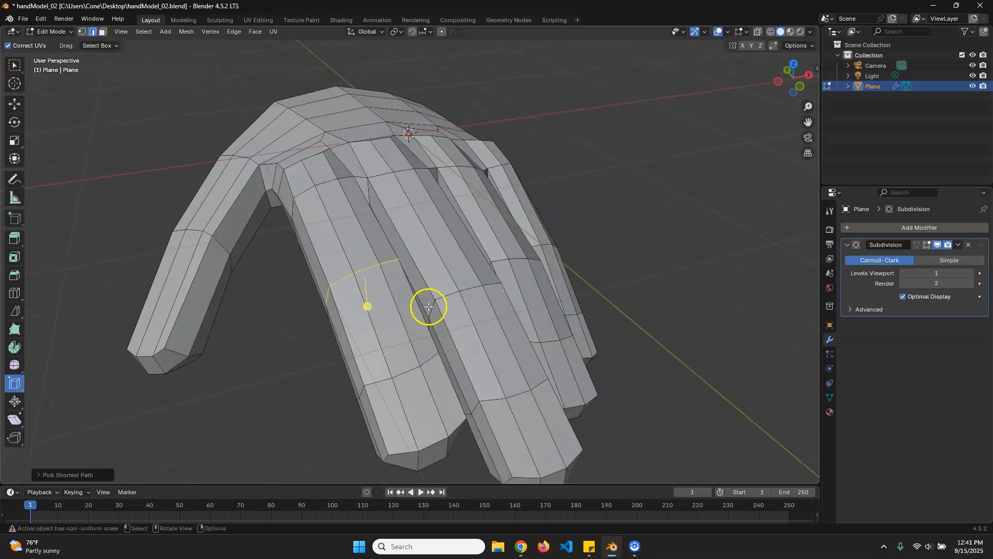
pyautogui.moveTo(427, 311); pyautogui.dragTo(365, 272, button='middle')
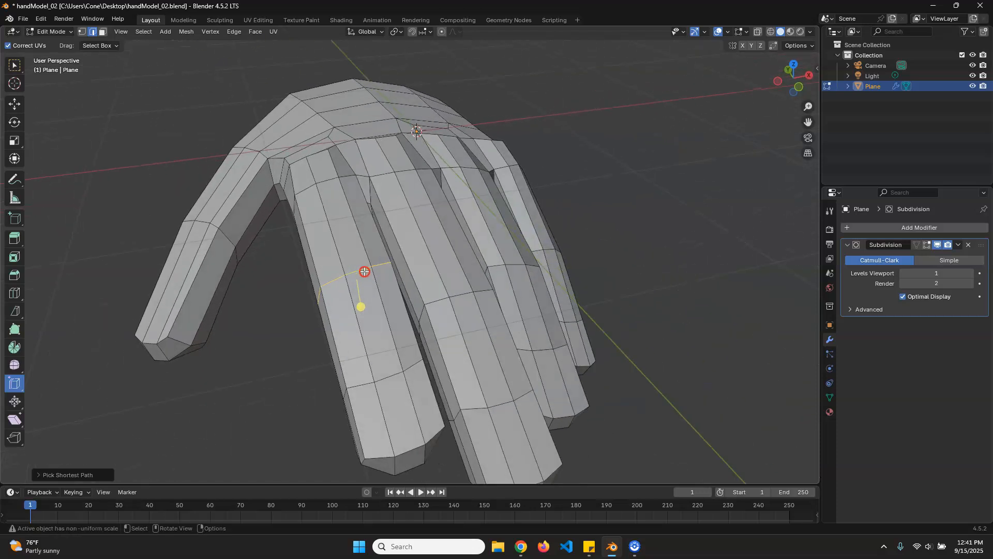
pyautogui.keyDown('ctrl'); pyautogui.click(420, 315); pyautogui.keyUp('ctrl')
pyautogui.hotkey('ctrl', 'z')
pyautogui.moveTo(476, 331); pyautogui.dragTo(440, 315, button='middle')
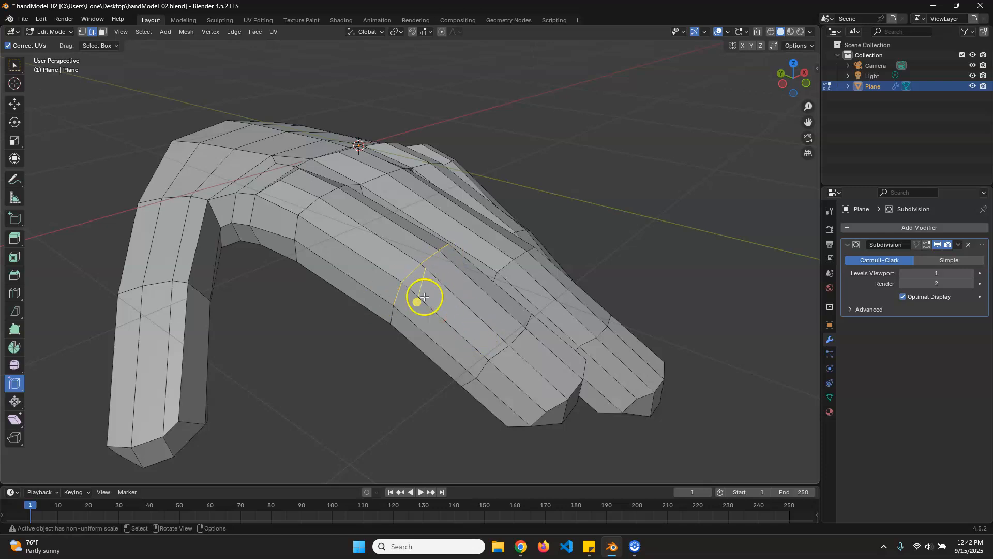
# Try to bevel the selected edges across the index finger's middle joint after activating the Select Box tool.
pyautogui.click(14, 65)
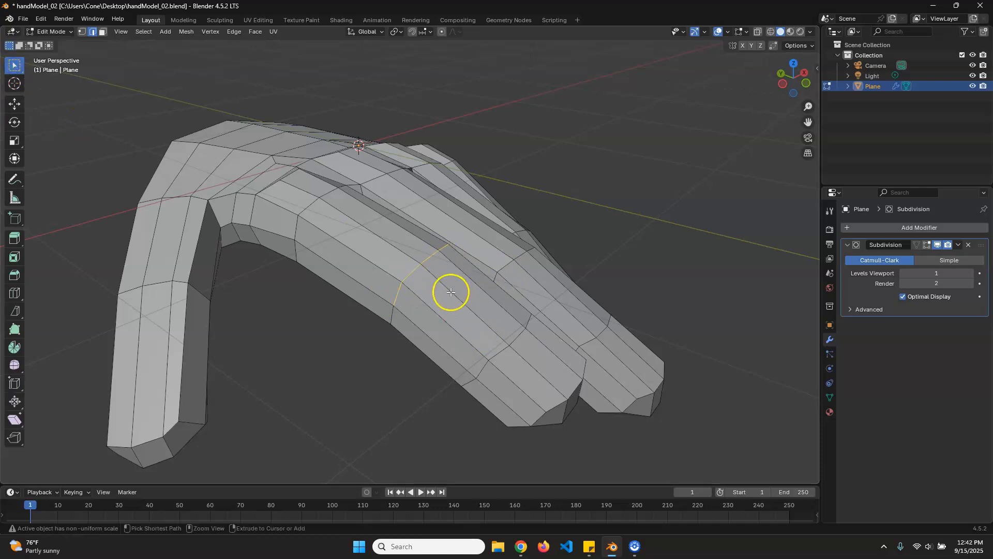
pyautogui.hotkey('ctrl', 'b')
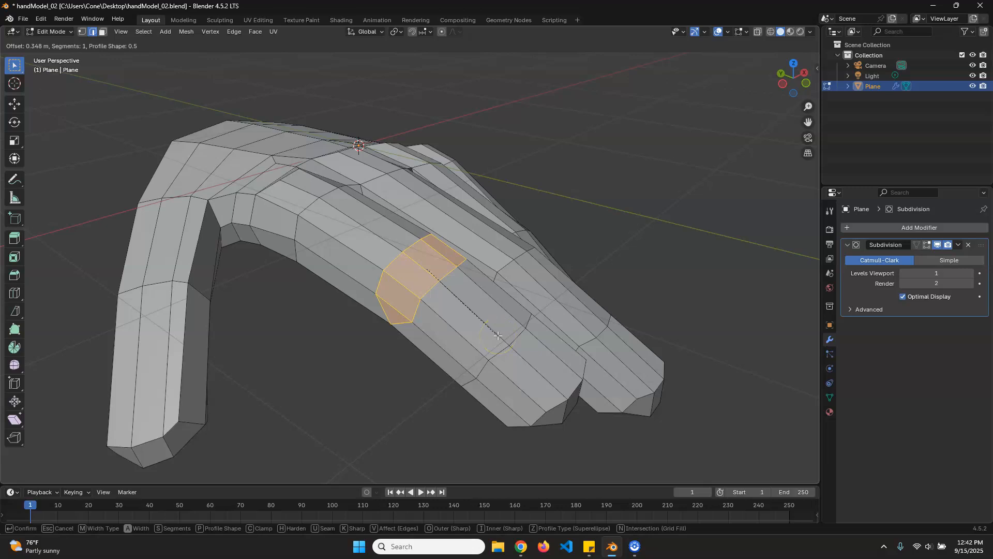
pyautogui.rightClick(499, 335)
# Add one loop cut to each of the index finger's three segments between the knuckle and the fingertip.
pyautogui.moveTo(454, 337); pyautogui.dragTo(464, 380, button='middle')
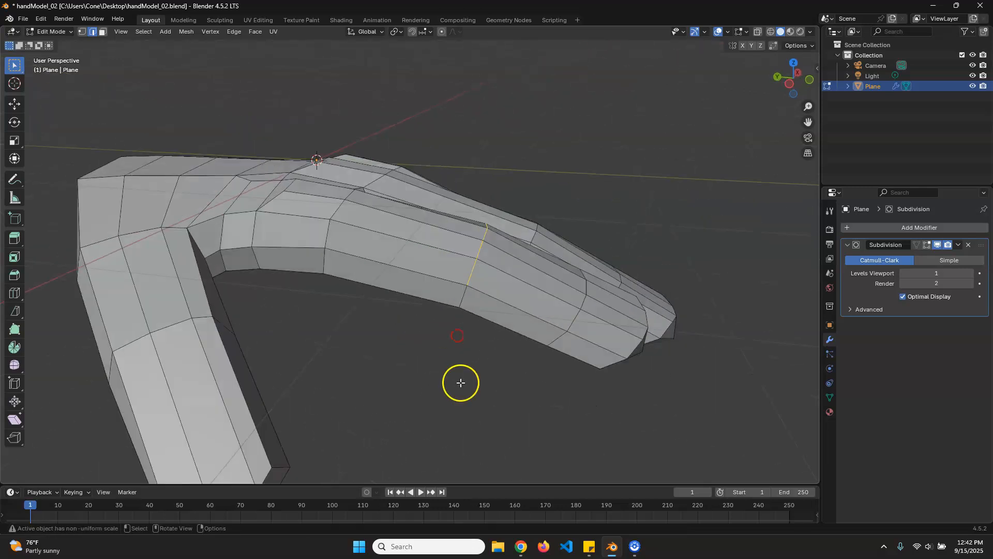
pyautogui.moveTo(516, 324); pyautogui.dragTo(554, 351, button='middle')
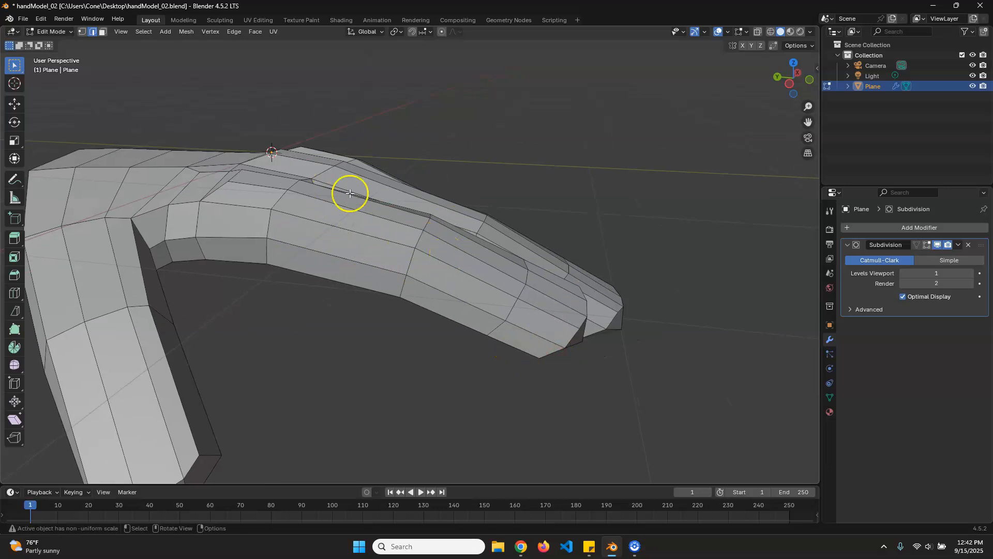
pyautogui.hotkey('ctrl', 'r')
pyautogui.click(344, 228)
pyautogui.rightClick(344, 228)
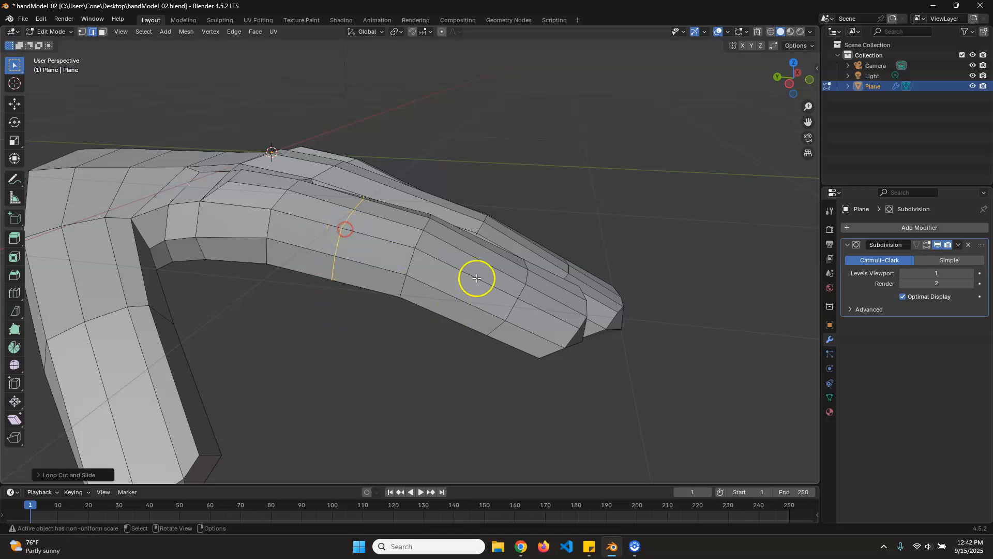
pyautogui.hotkey('ctrl', 'r')
pyautogui.click(472, 277)
pyautogui.rightClick(473, 277)
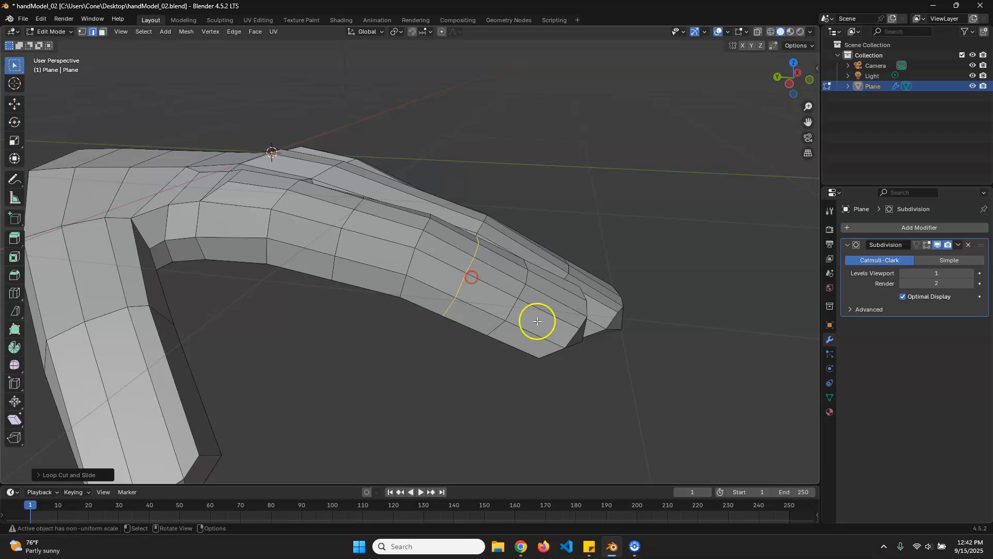
pyautogui.hotkey('ctrl', 'r')
pyautogui.click(549, 315)
pyautogui.moveTo(549, 315); pyautogui.dragTo(411, 262, button='middle')
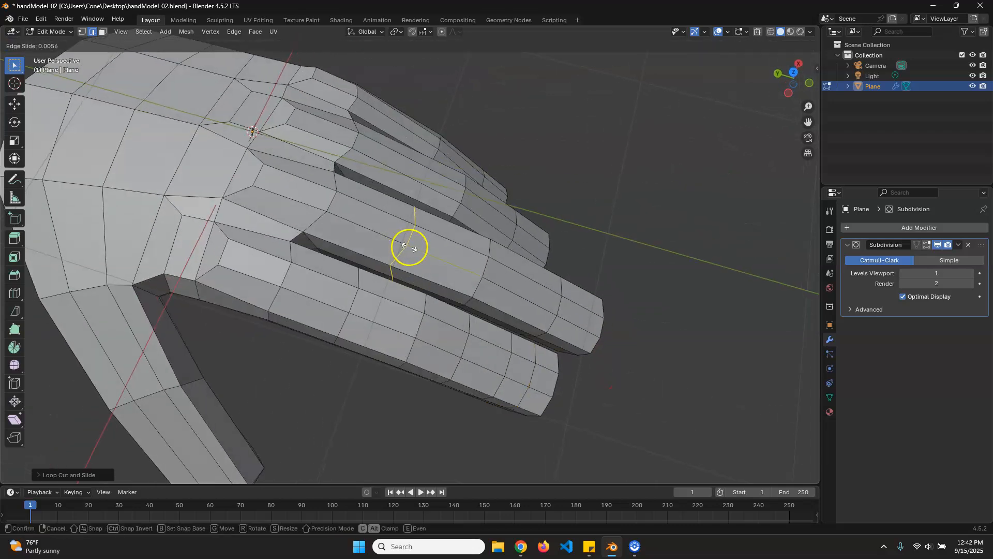
# Add centered loop cuts across the remaining segments of the middle finger and the segments of the ring finger.
pyautogui.moveTo(495, 318); pyautogui.dragTo(548, 384, button='middle')
pyautogui.hotkey('ctrl', 'r')
pyautogui.click(564, 364)
pyautogui.click(508, 360)
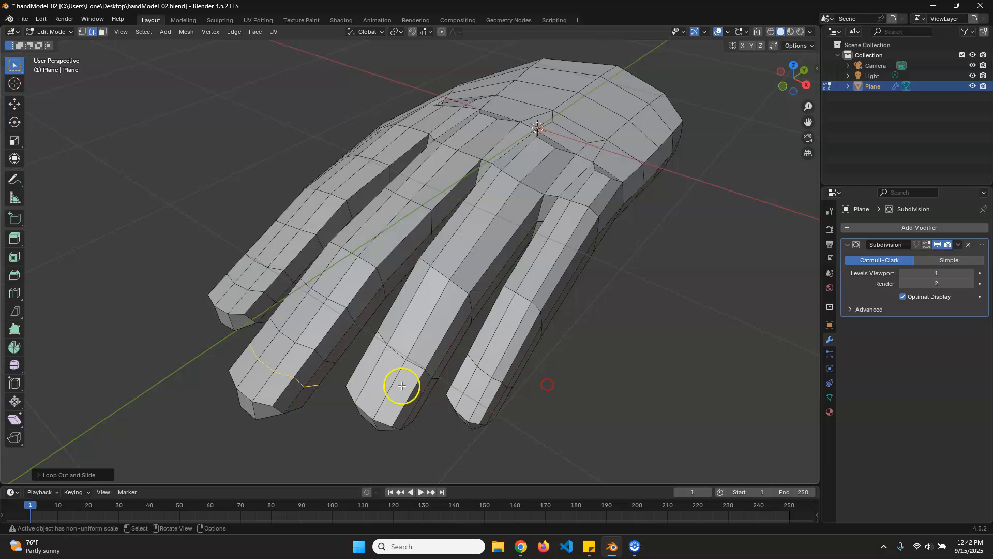
pyautogui.hotkey('ctrl', 'r')
pyautogui.click(413, 395)
pyautogui.click(414, 394)
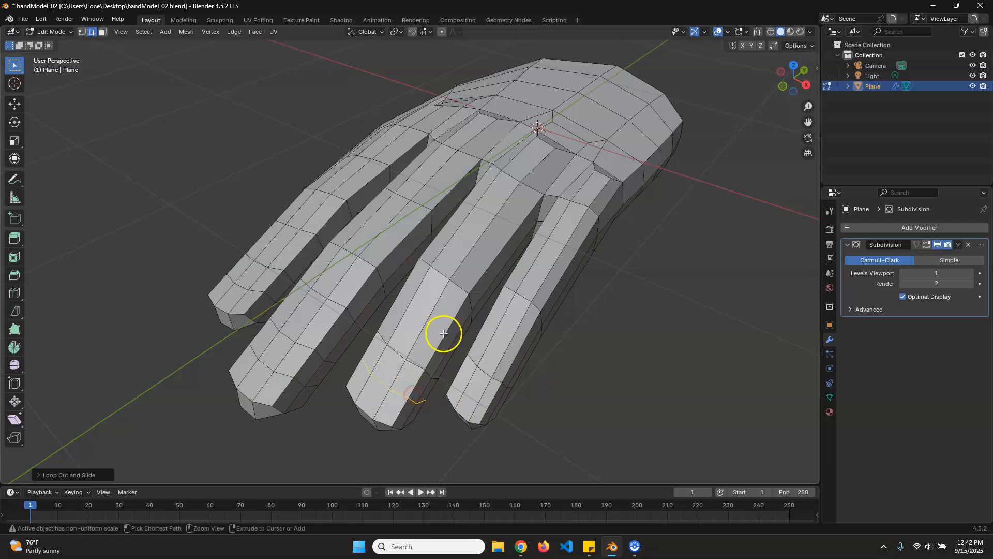
pyautogui.hotkey('ctrl', 'r')
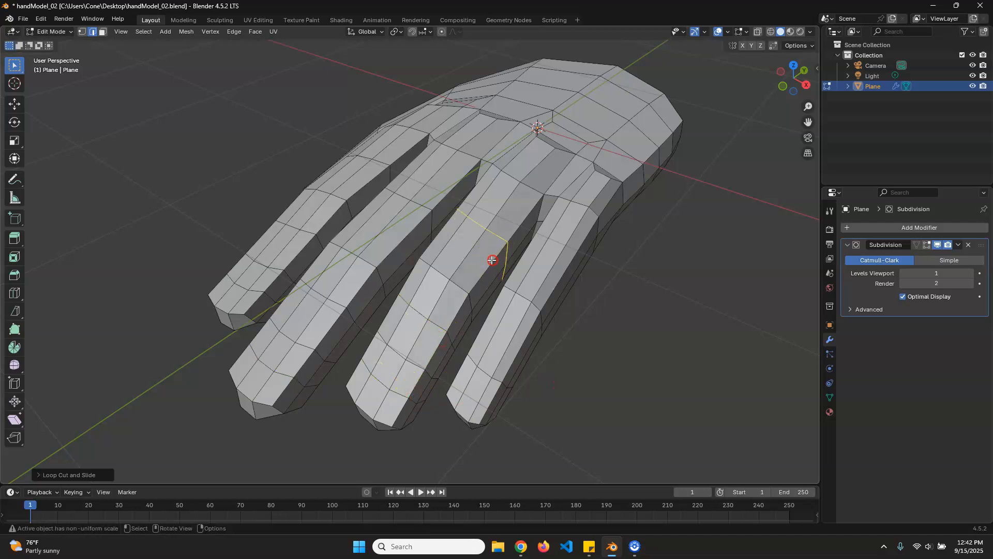
# Add one loop cut to each segment of the little finger, from the knuckle to the fingertip.
pyautogui.hotkey('ctrl', 'r')
pyautogui.click(559, 265)
pyautogui.rightClick(560, 265)
pyautogui.hotkey('ctrl', 'r')
pyautogui.click(524, 351)
pyautogui.rightClick(522, 365)
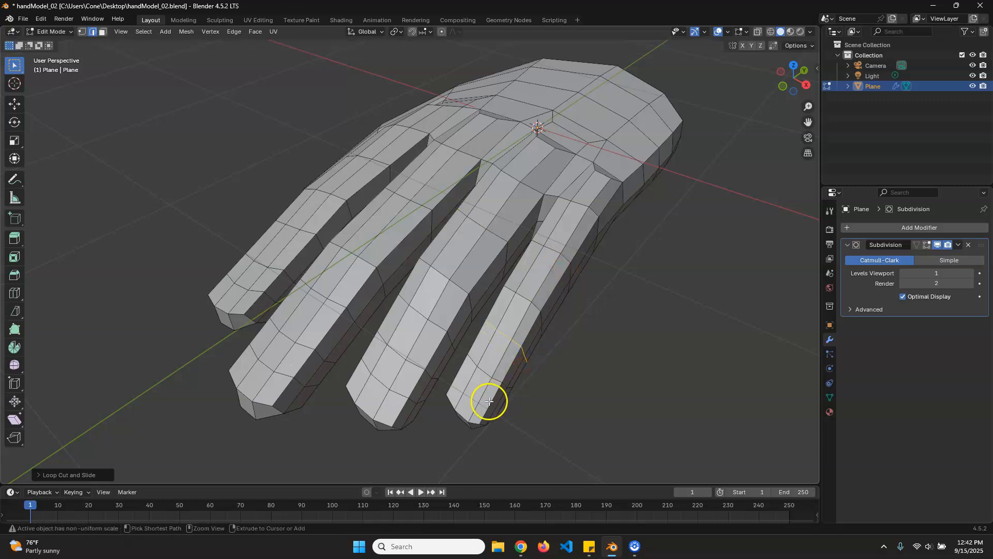
pyautogui.click(550, 403)
# Add one loop cut to the thumb's base segment and one to its outer segment.
pyautogui.moveTo(550, 403)
pyautogui.mouseDown(button='middle')
pyautogui.moveTo(581, 344)
pyautogui.moveTo(606, 333)
pyautogui.mouseUp(button='middle')
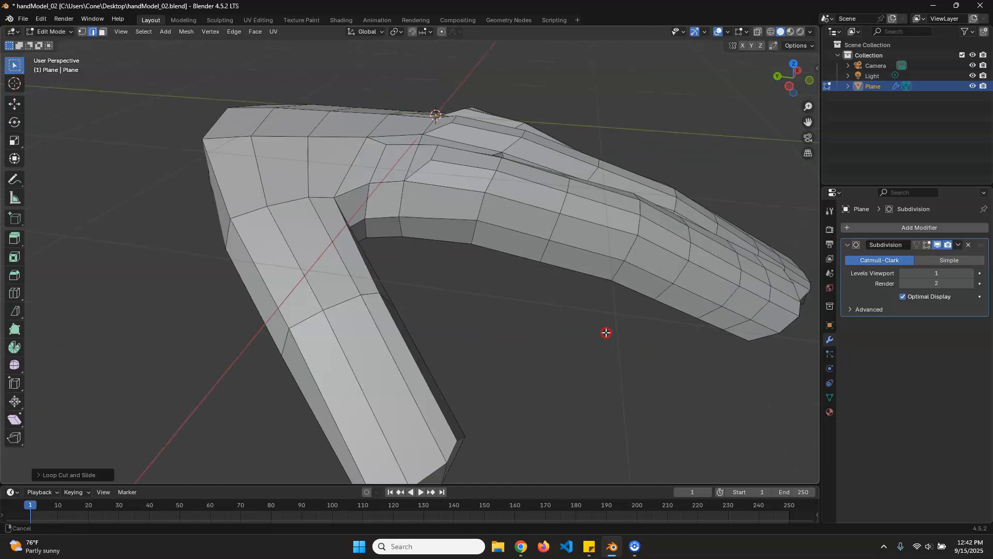
pyautogui.hotkey('ctrl', 'r')
pyautogui.click(339, 259)
pyautogui.rightClick(339, 258)
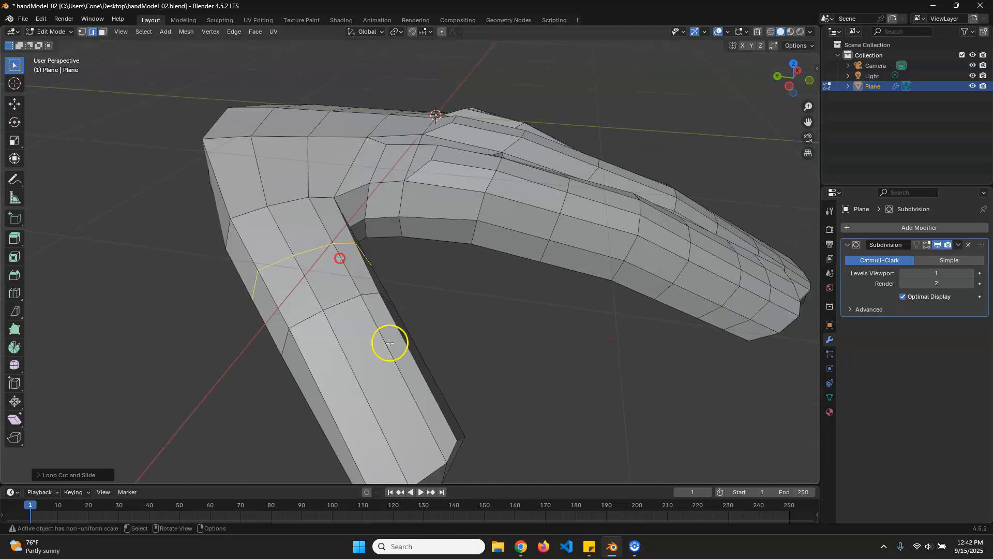
pyautogui.moveTo(556, 408); pyautogui.dragTo(484, 380, button='middle')
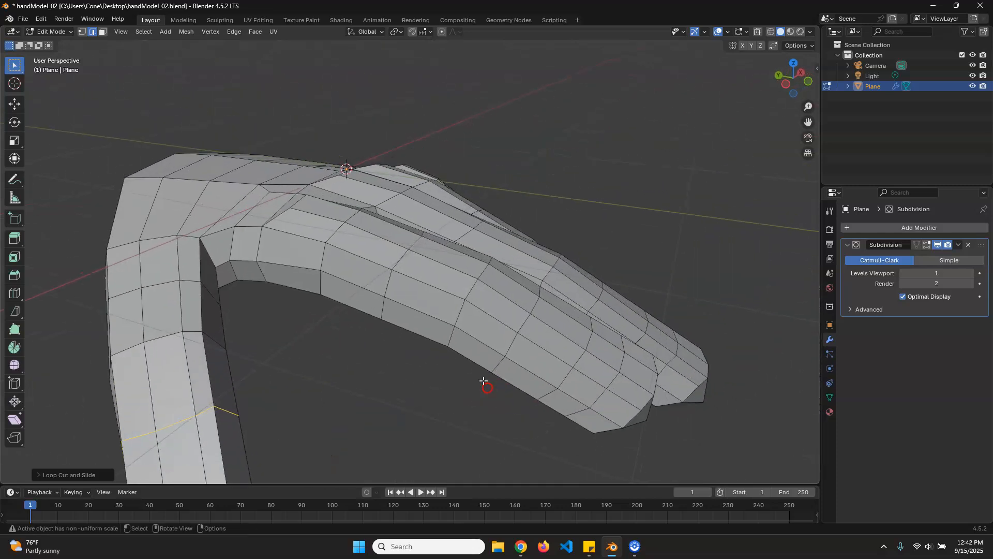
# Select the edge path over the top of the index finger's middle joint and bevel it into a band of faces.
pyautogui.moveTo(535, 348); pyautogui.dragTo(448, 344, button='middle')
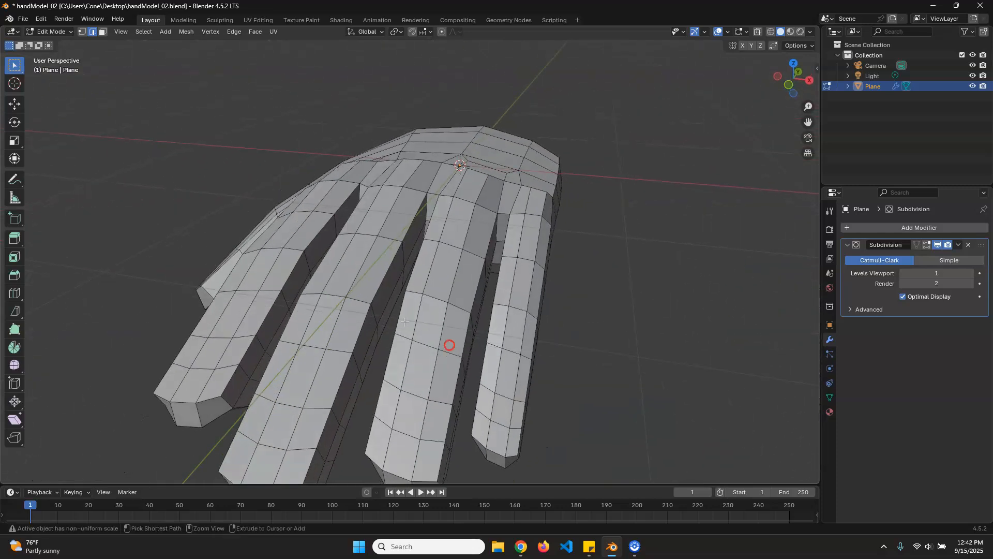
pyautogui.keyDown('ctrl'); pyautogui.click(307, 262); pyautogui.keyUp('ctrl')
pyautogui.moveTo(307, 262); pyautogui.dragTo(474, 285, button='middle')
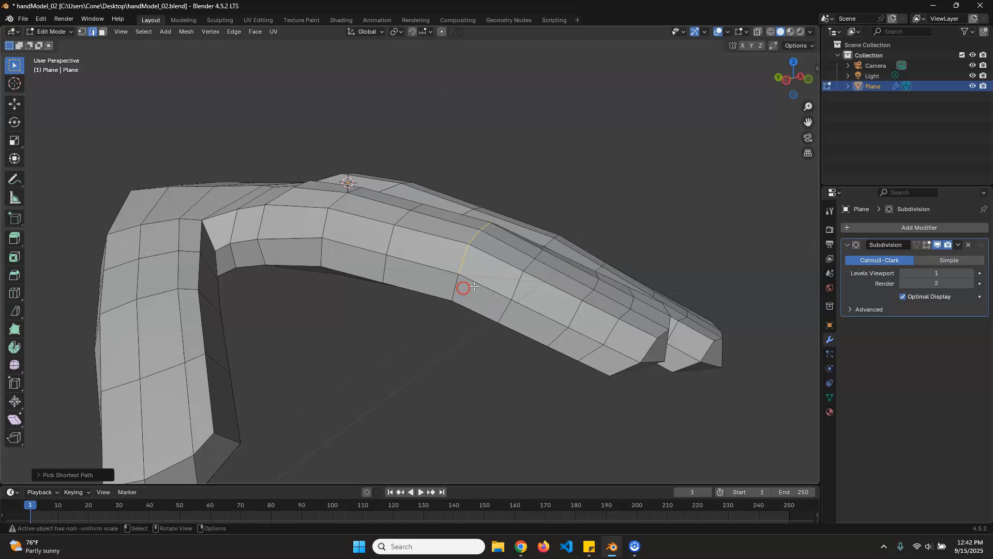
pyautogui.hotkey('ctrl', 'b')
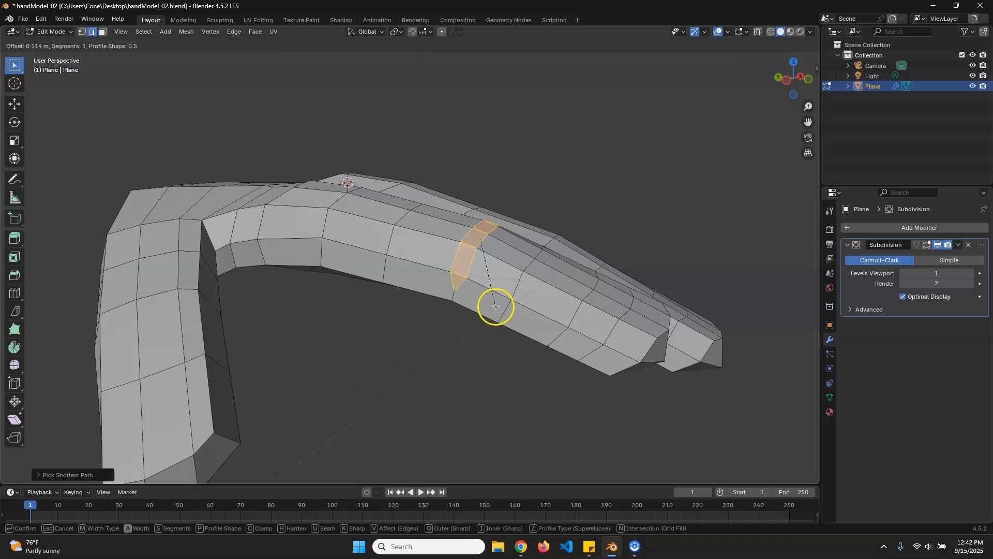
pyautogui.click(522, 344)
pyautogui.moveTo(523, 343); pyautogui.dragTo(441, 277, button='middle')
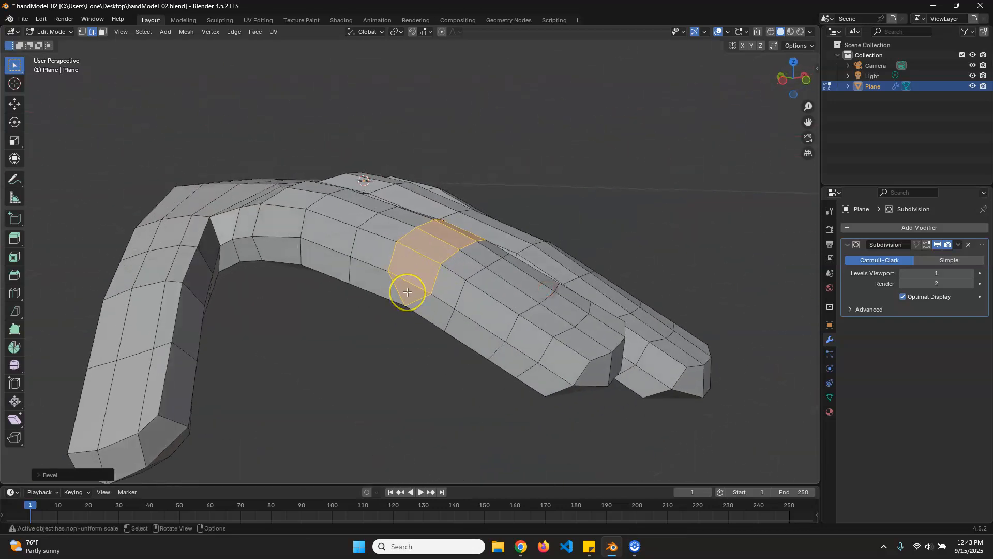
# Slide the edge beside the bevel on the index finger's middle joint to even out the spacing.
pyautogui.click(420, 361)
pyautogui.moveTo(462, 316); pyautogui.dragTo(459, 338, button='middle')
pyautogui.press('g')
pyautogui.press('g')
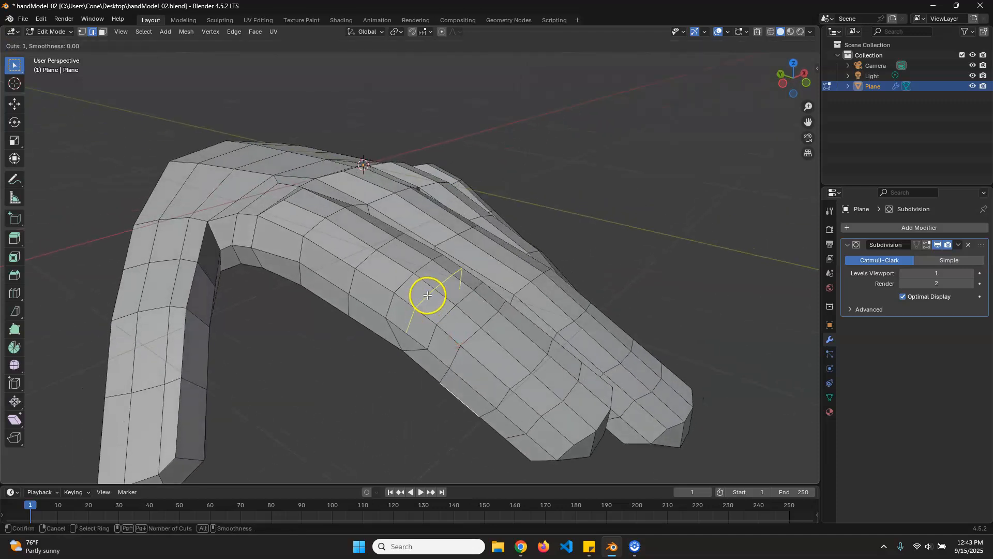
# Add a loop cut through the beveled band on the index finger's middle joint and raise it about 0.046 m.
pyautogui.click(428, 296)
pyautogui.moveTo(428, 294); pyautogui.dragTo(512, 310, button='middle')
pyautogui.press('g')
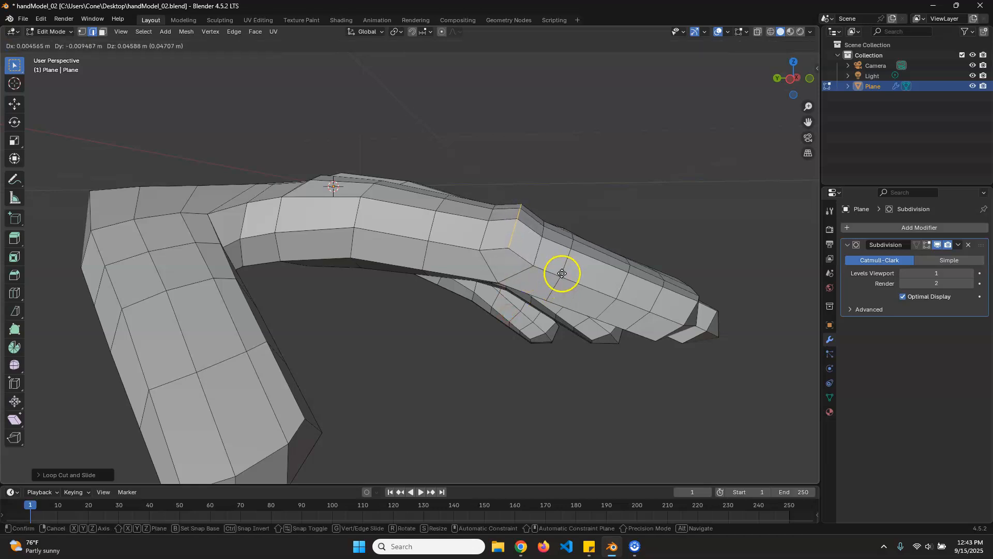
pyautogui.click(562, 273)
# Examine the raised middle joint of the index finger from the side, below and front.
pyautogui.moveTo(612, 295)
pyautogui.mouseDown(button='middle')
pyautogui.moveTo(526, 335)
pyautogui.moveTo(450, 328)
pyautogui.moveTo(611, 304)
pyautogui.moveTo(645, 317)
pyautogui.moveTo(600, 301)
pyautogui.mouseUp(button='middle')
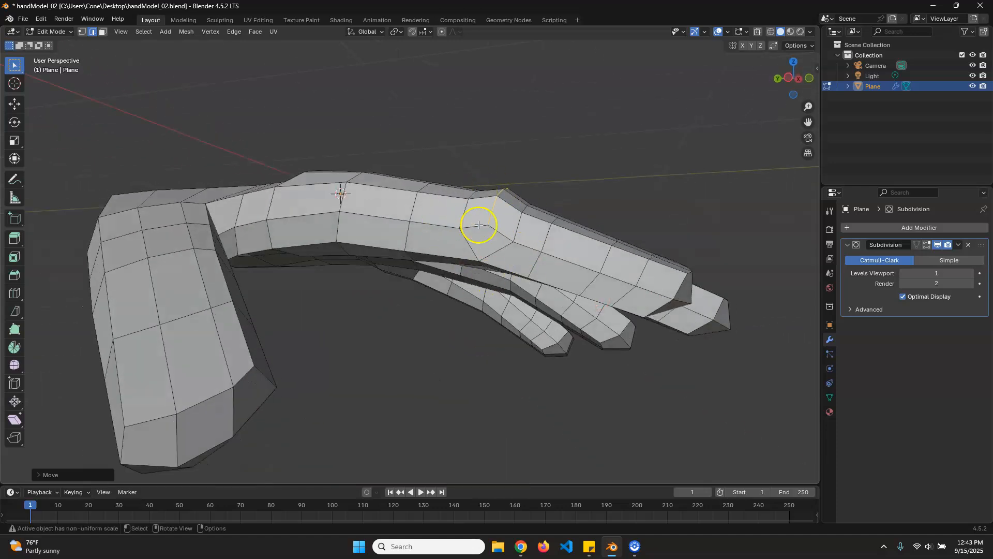
pyautogui.moveTo(479, 225); pyautogui.dragTo(527, 241, button='middle')
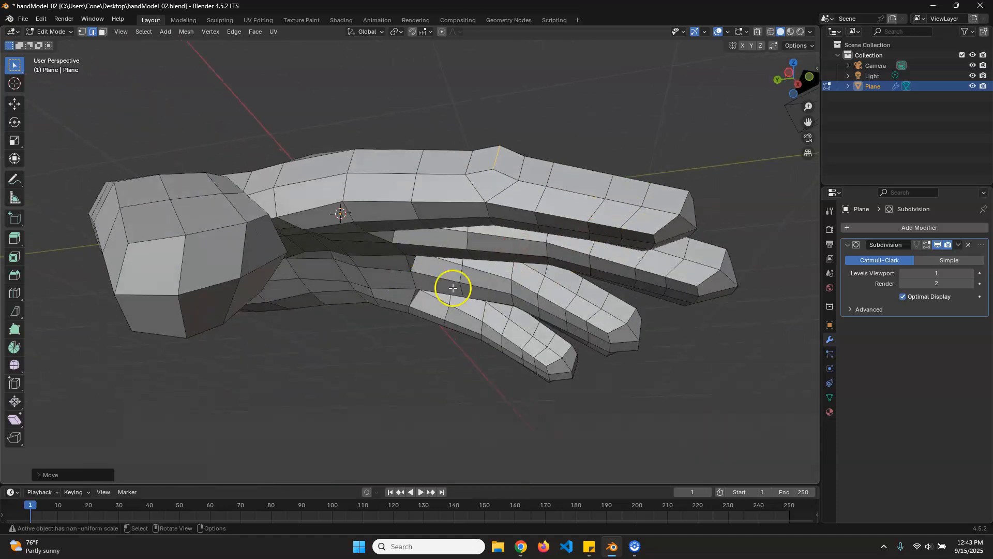
pyautogui.moveTo(405, 283); pyautogui.dragTo(458, 241, button='middle')
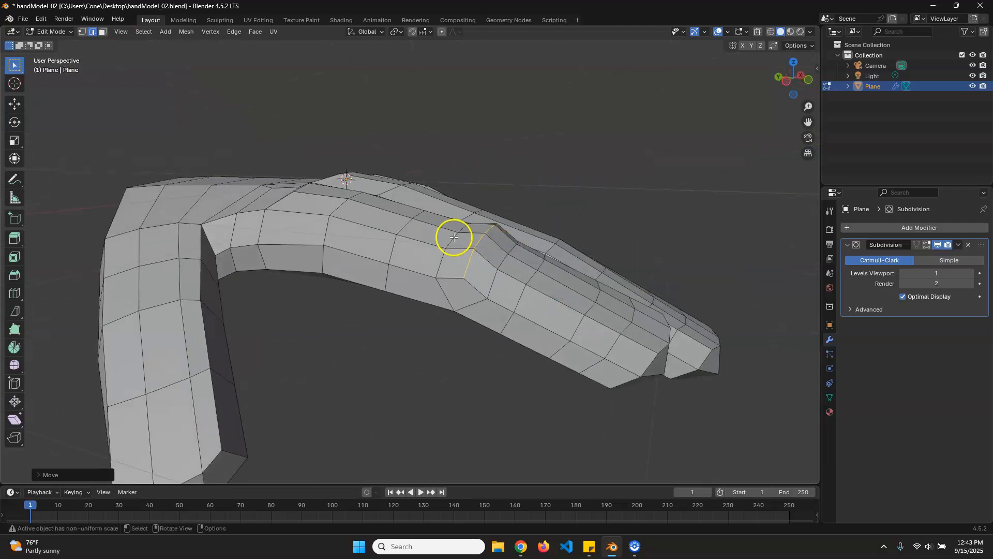
pyautogui.moveTo(494, 295); pyautogui.dragTo(615, 333, button='middle')
pyautogui.moveTo(598, 282); pyautogui.dragTo(368, 306, button='middle')
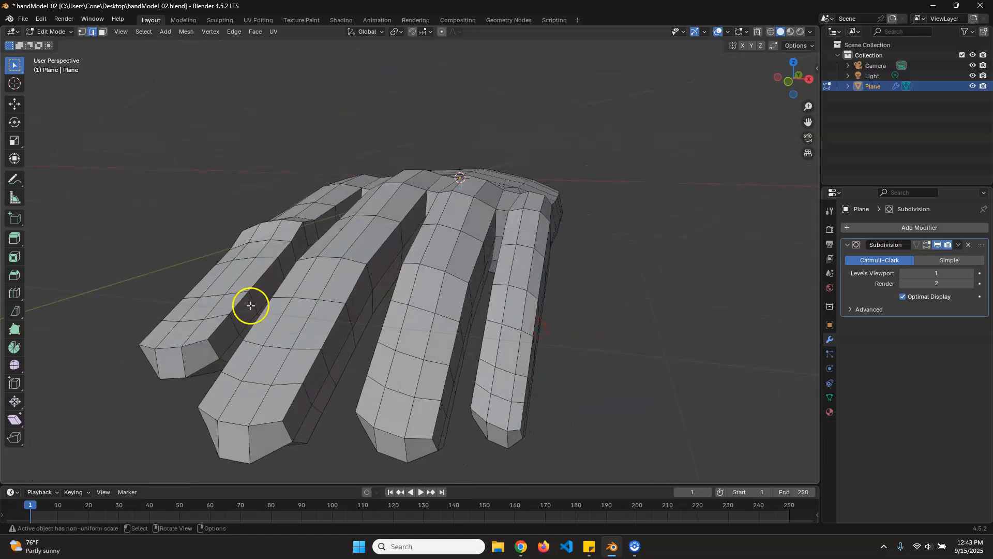
pyautogui.moveTo(287, 336); pyautogui.dragTo(417, 328, button='middle')
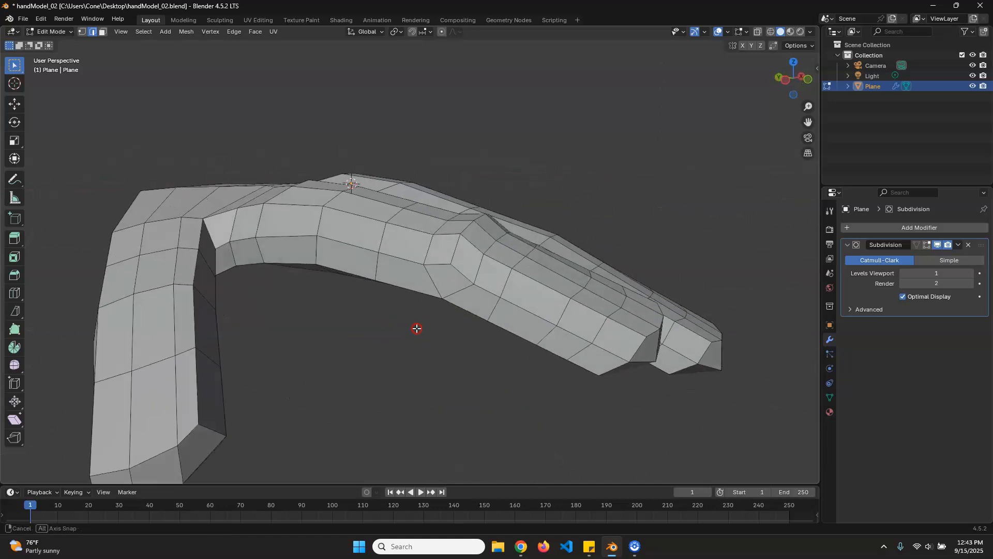
pyautogui.moveTo(563, 314); pyautogui.dragTo(543, 369, button='middle')
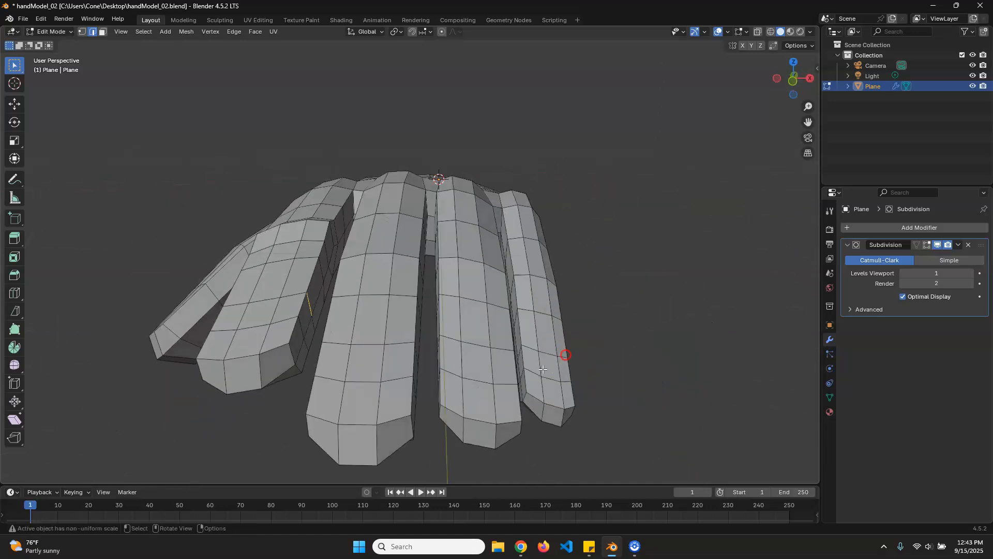
# Select the edge path over the index finger's joint nearest the tip and bevel it by about 0.16 m.
pyautogui.moveTo(310, 301); pyautogui.dragTo(423, 340, button='middle')
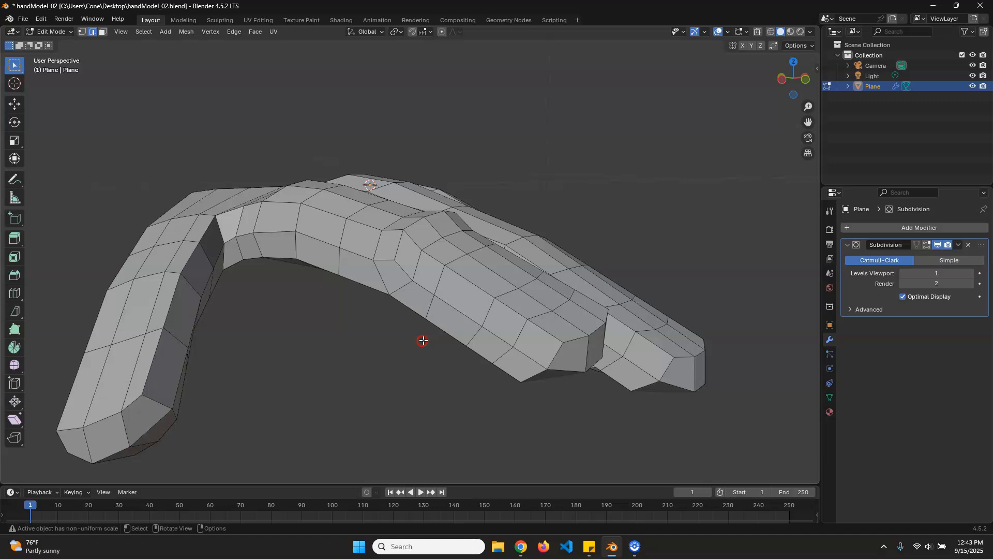
pyautogui.keyDown('ctrl'); pyautogui.click(485, 308); pyautogui.keyUp('ctrl')
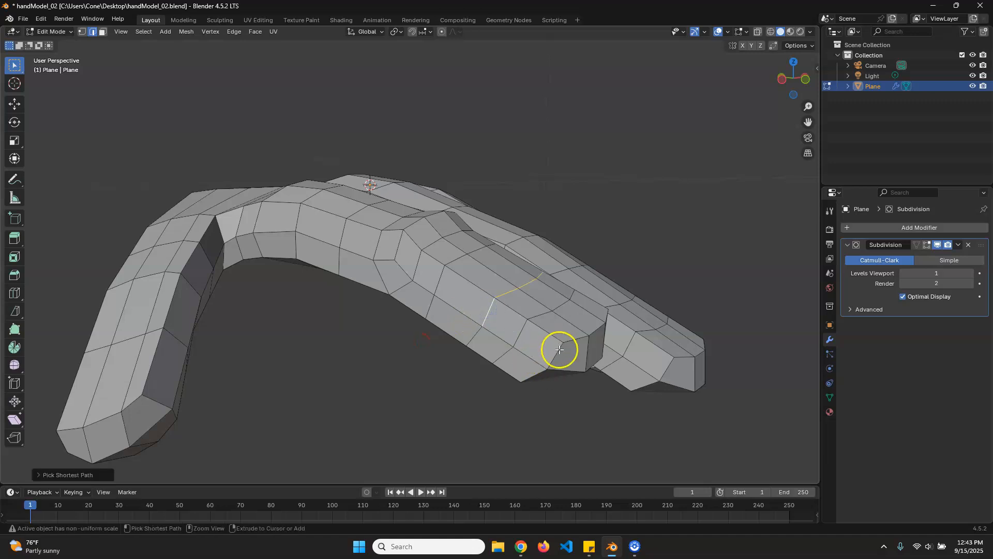
pyautogui.hotkey('ctrl', 'b')
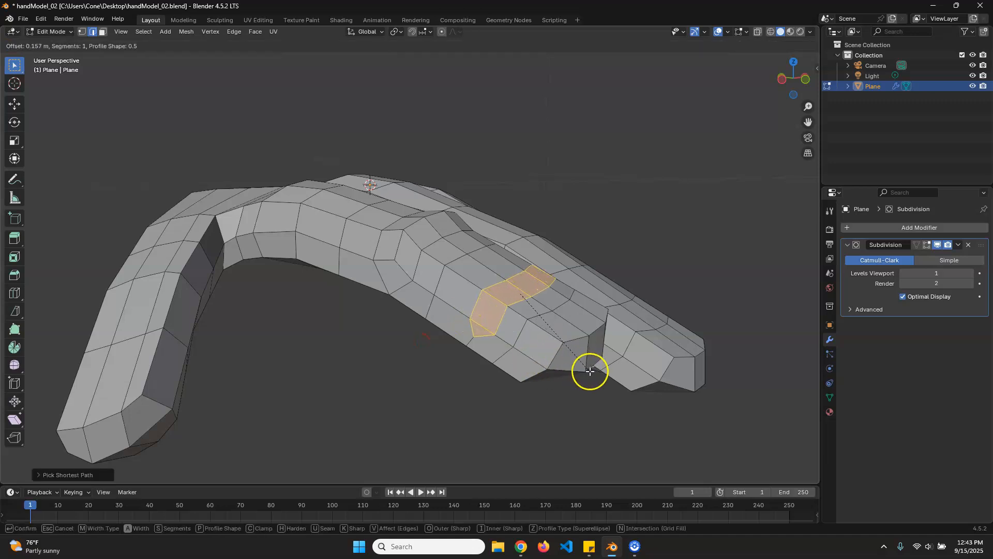
pyautogui.click(594, 372)
# Add a loop cut through the beveled band near the index fingertip and raise it about 0.024 m.
pyautogui.hotkey('ctrl', 'r')
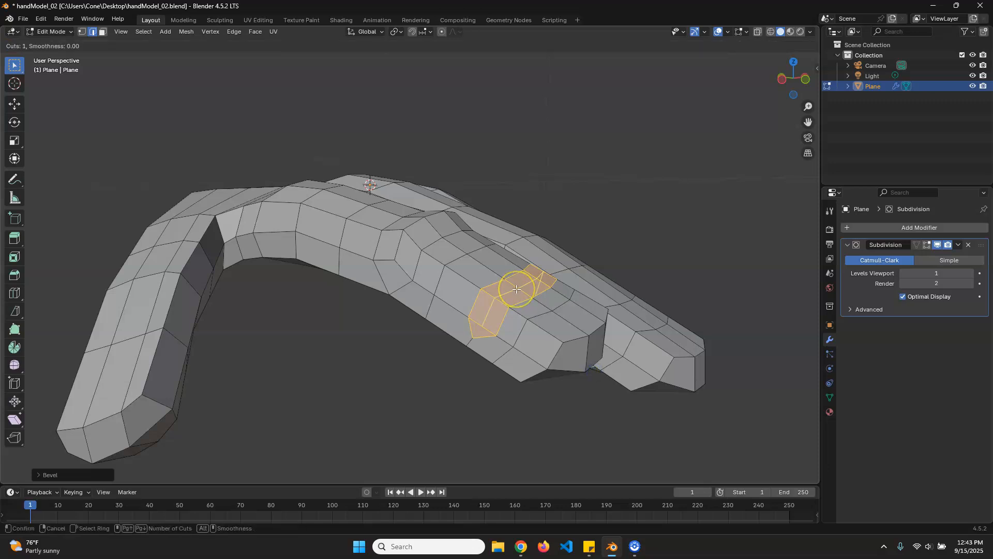
pyautogui.click(516, 289)
pyautogui.click(519, 298)
pyautogui.moveTo(541, 305); pyautogui.dragTo(581, 313, button='middle')
pyautogui.press('g')
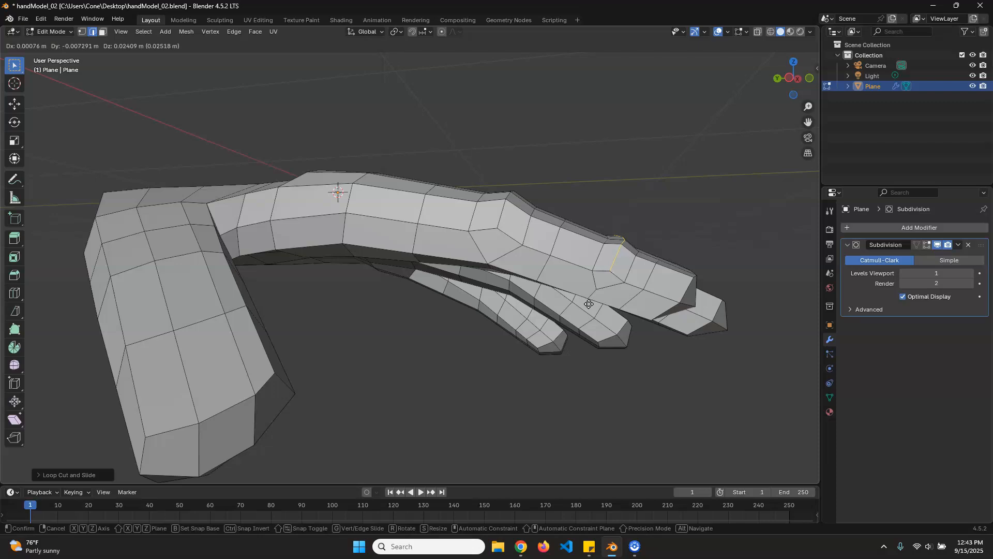
pyautogui.click(588, 305)
# Select the edge loop midway along the index finger's base segment and scale it down to about 0.96.
pyautogui.moveTo(673, 323); pyautogui.dragTo(539, 425, button='middle')
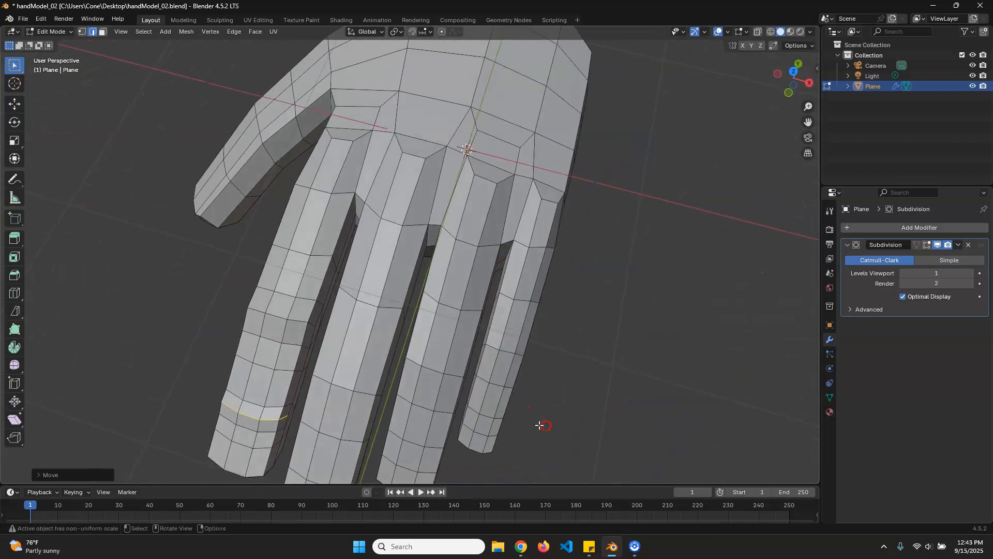
pyautogui.keyDown('shift'); pyautogui.moveTo(498, 375); pyautogui.dragTo(595, 388, button='middle'); pyautogui.keyUp('shift')
pyautogui.scroll(2, 490, 360)
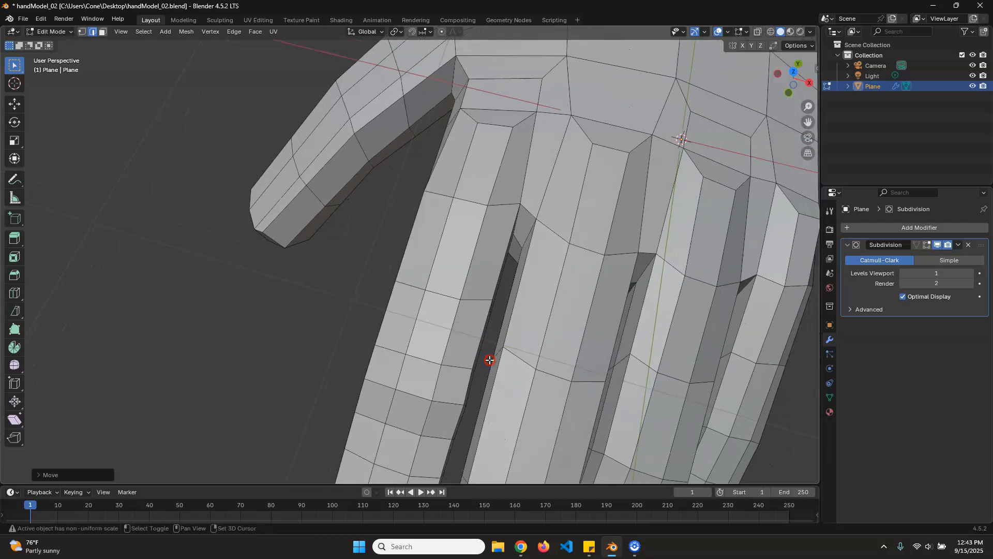
pyautogui.keyDown('alt'); pyautogui.click(476, 301); pyautogui.keyUp('alt')
pyautogui.press('s')
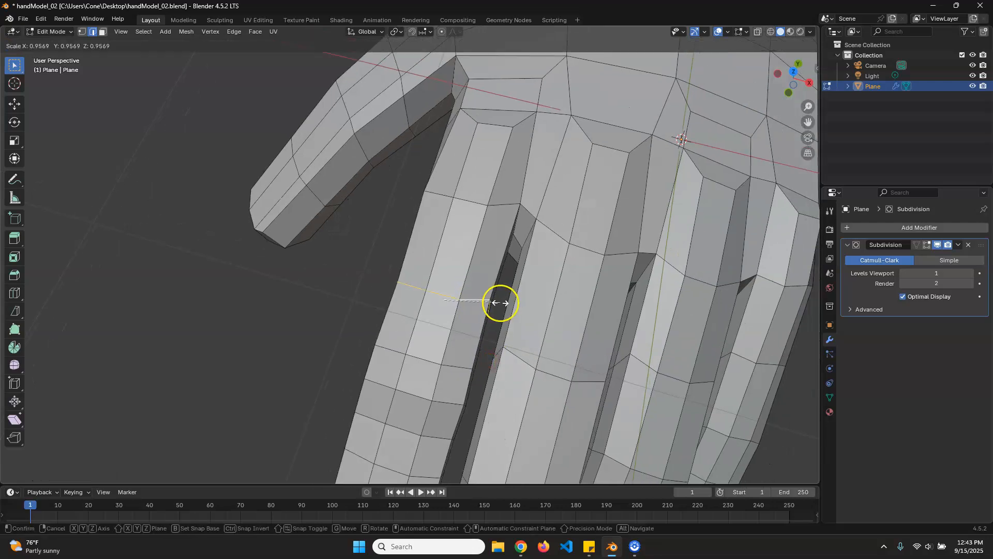
pyautogui.click(500, 303)
# Move the scaled edge loop on the index finger's base segment to refine the finger's profile.
pyautogui.moveTo(499, 304); pyautogui.dragTo(569, 260, button='middle')
pyautogui.moveTo(464, 300); pyautogui.dragTo(513, 343, button='middle')
pyautogui.press('g')
pyautogui.click(483, 375)
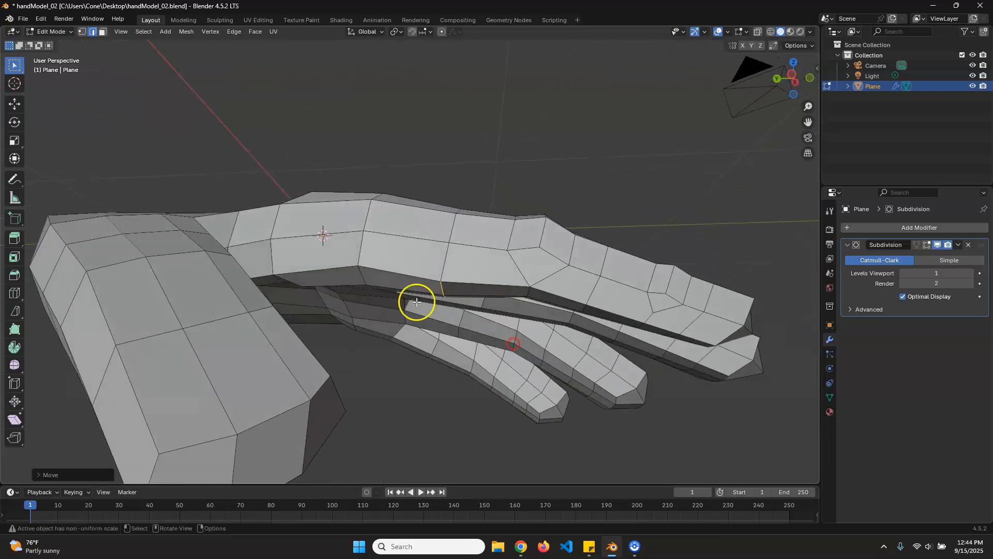
# Reposition further edges of the index finger with three moves to smooth its shape.
pyautogui.moveTo(496, 296); pyautogui.dragTo(422, 348, button='middle')
pyautogui.press('g')
pyautogui.click(554, 313)
pyautogui.press('g')
pyautogui.click(539, 360)
pyautogui.press('g')
pyautogui.click(480, 352)
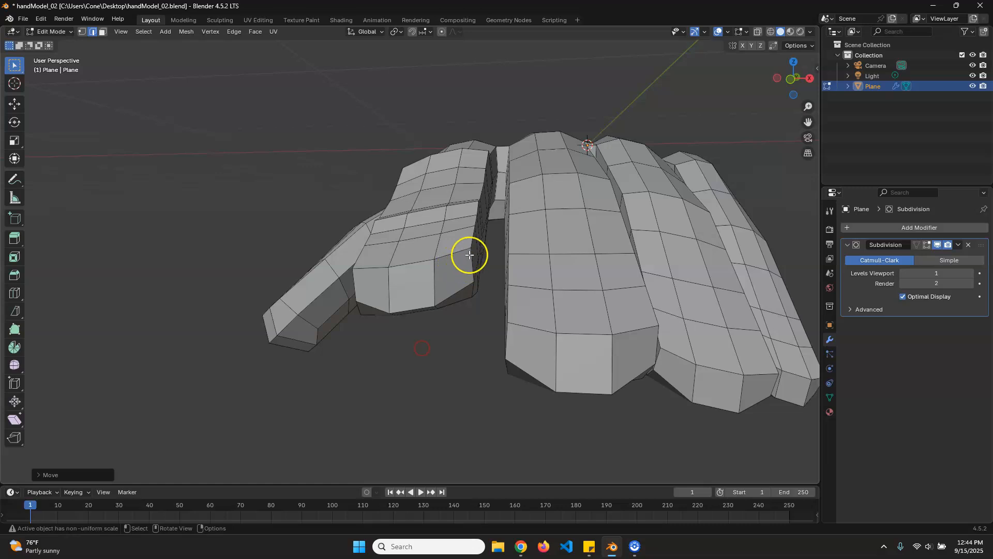
# Try to taper the index fingertip by scaling its outer upper and lower vertex pairs inward, and undo the scaling.
pyautogui.press('1')
pyautogui.moveTo(355, 262); pyautogui.dragTo(442, 336, button='middle')
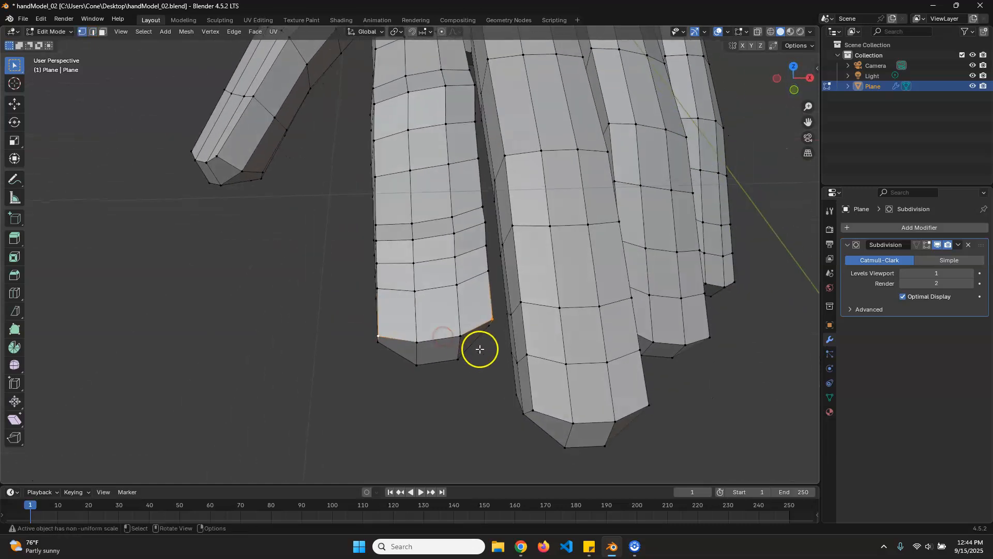
pyautogui.press('s')
pyautogui.click(466, 346)
pyautogui.click(382, 340)
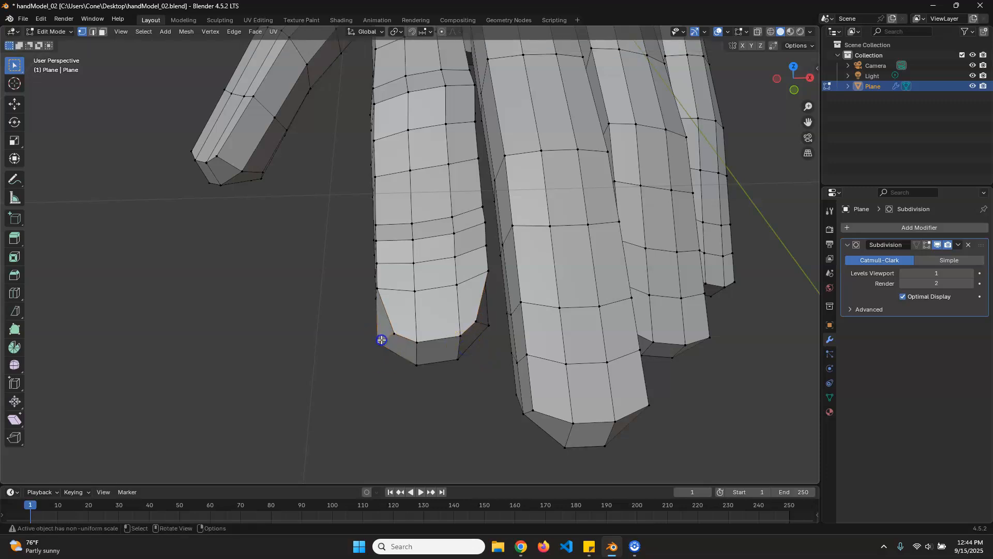
pyautogui.press('s')
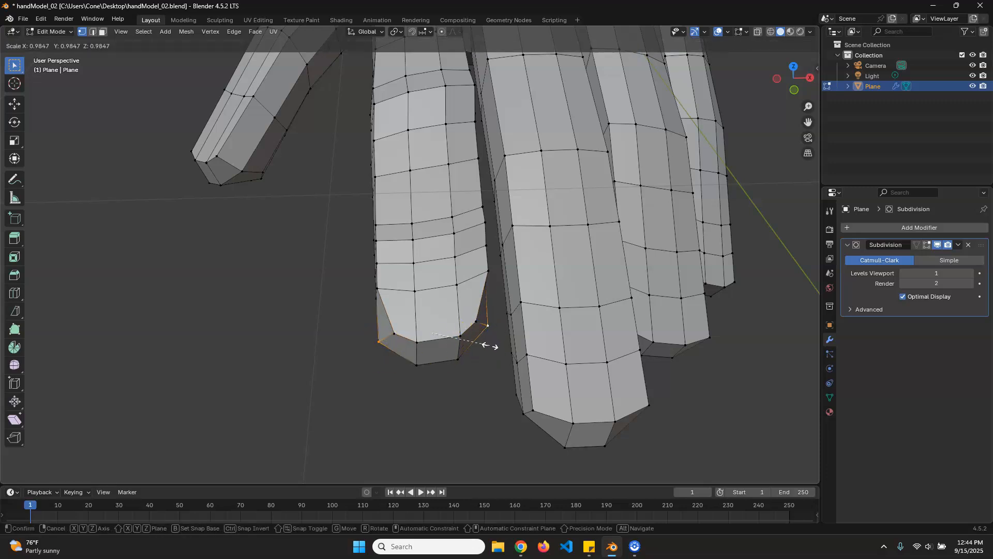
pyautogui.click(483, 345)
pyautogui.moveTo(485, 345); pyautogui.dragTo(488, 380, button='middle')
pyautogui.hotkey('ctrl', 'z')
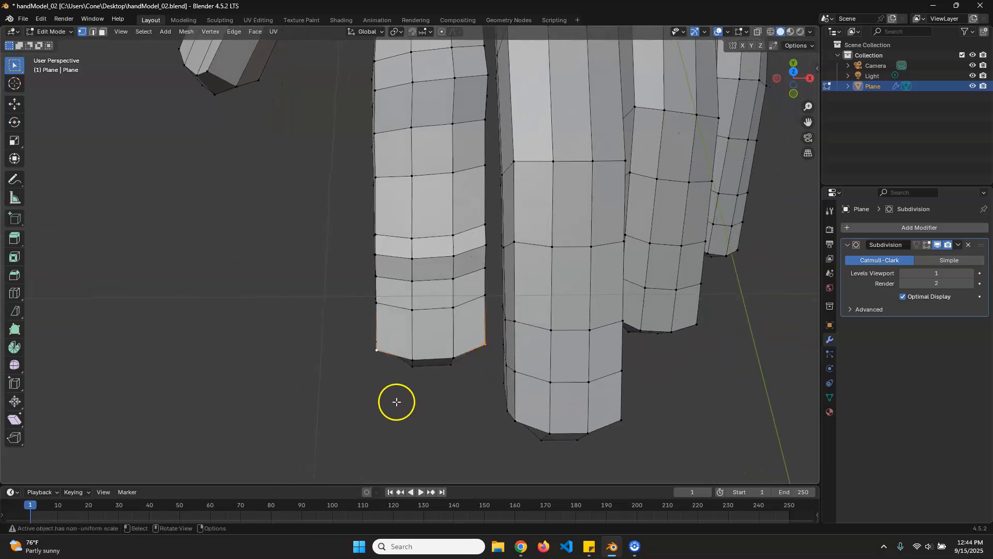
# Select all vertices of the index fingertip with X-ray on and narrow them along X to about 0.72.
pyautogui.hotkey('alt', 'z')
pyautogui.moveTo(326, 417); pyautogui.dragTo(495, 317)
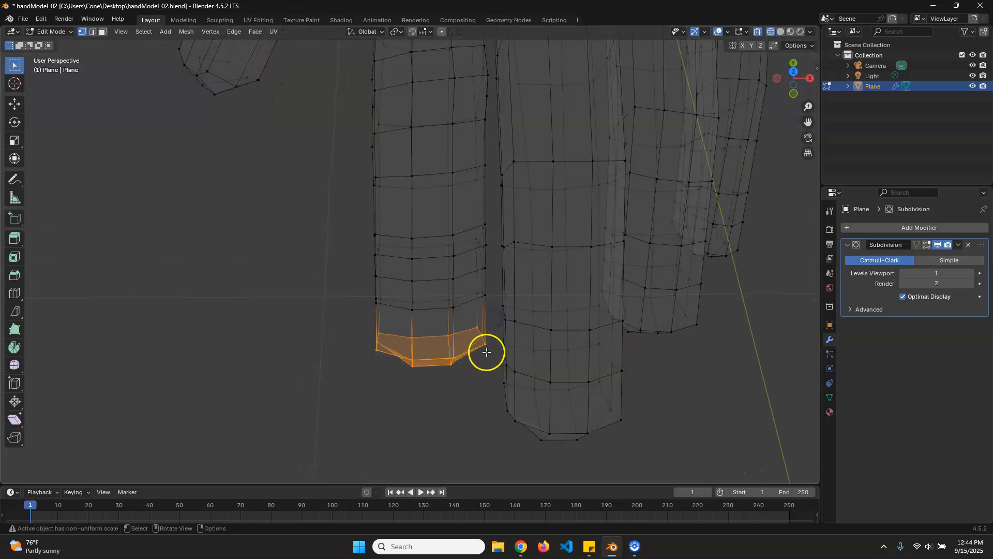
pyautogui.press('s')
pyautogui.press('x')
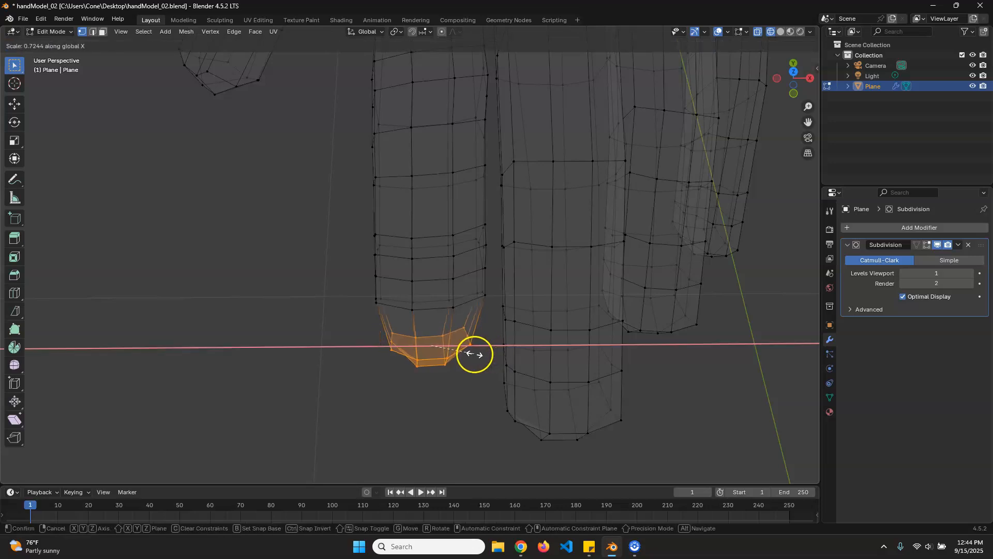
pyautogui.click(470, 358)
# Return to solid shading, move the index fingertip vertices slightly upward by about 0.05 m and rotate them about -8 degrees.
pyautogui.moveTo(470, 361)
pyautogui.mouseDown(button='middle')
pyautogui.moveTo(489, 361)
pyautogui.moveTo(548, 301)
pyautogui.moveTo(515, 239)
pyautogui.moveTo(564, 307)
pyautogui.moveTo(532, 317)
pyautogui.moveTo(538, 311)
pyautogui.moveTo(568, 331)
pyautogui.mouseUp(button='middle')
pyautogui.hotkey('shift', 'z')
pyautogui.press('g')
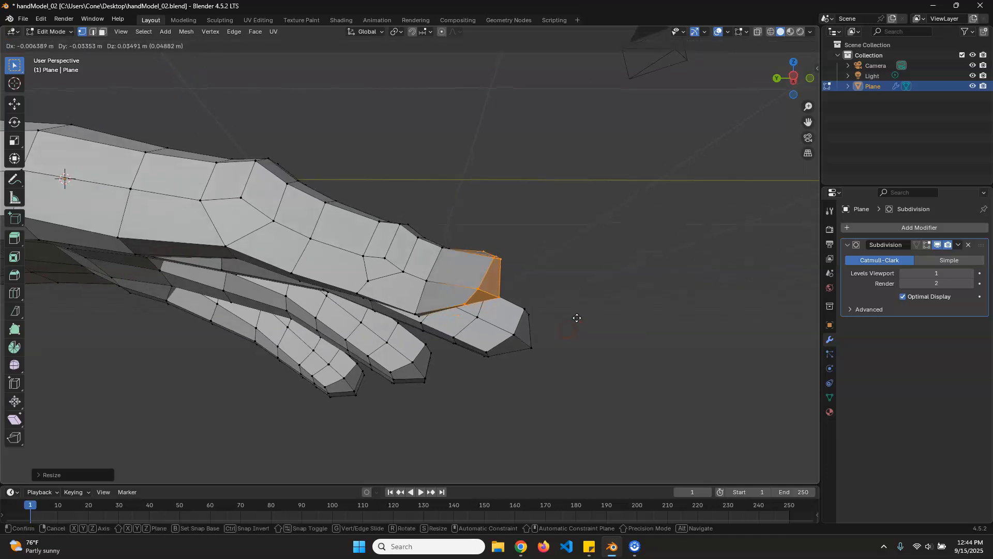
pyautogui.click(578, 318)
pyautogui.press('r')
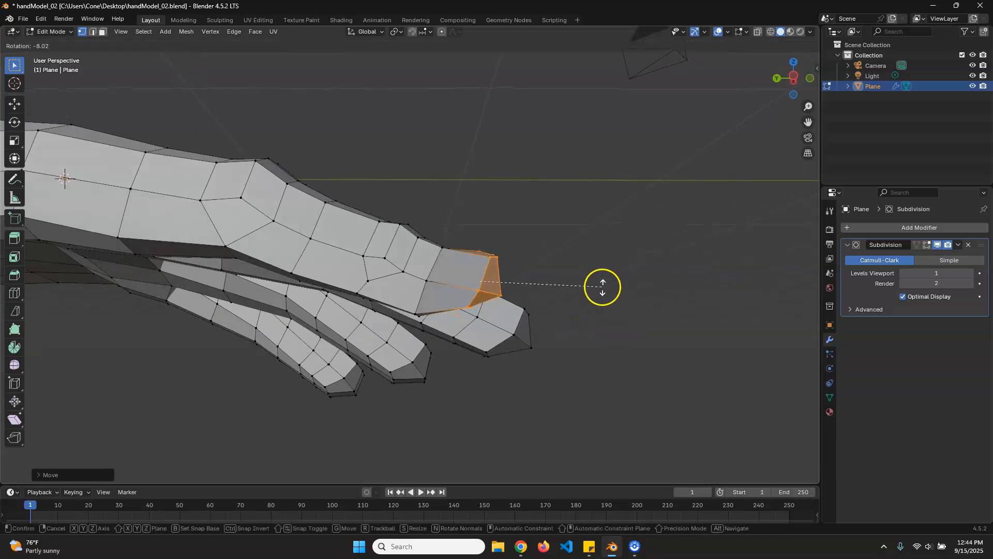
pyautogui.click(604, 287)
pyautogui.moveTo(610, 288); pyautogui.dragTo(492, 320, button='middle')
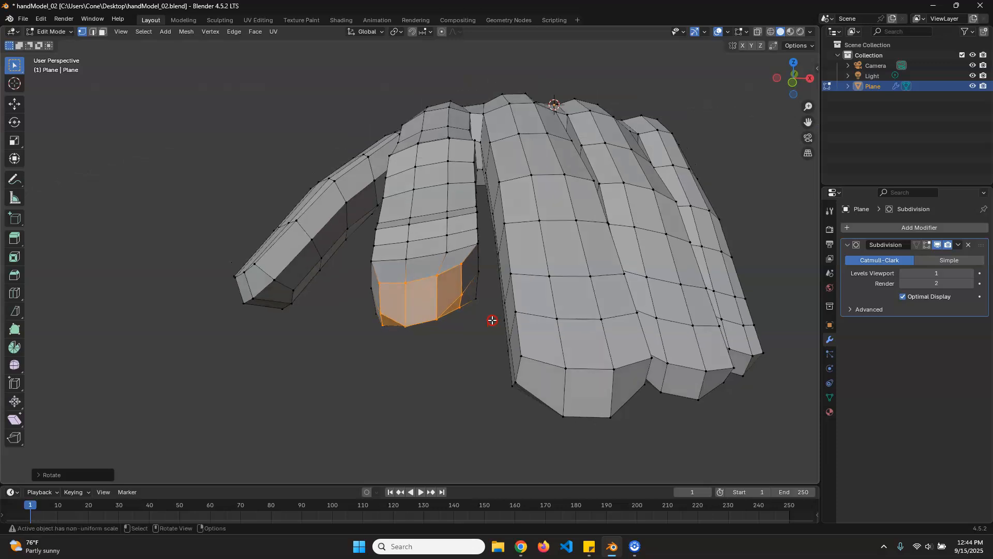
# Select the lengthwise edge path along the index finger's upper side facing the middle finger and move it inward about 0.04 m.
pyautogui.scroll(2, 508, 281)
pyautogui.moveTo(507, 282); pyautogui.dragTo(491, 276, button='middle')
pyautogui.keyDown('shift'); pyautogui.moveTo(491, 276); pyautogui.dragTo(464, 330, button='middle'); pyautogui.keyUp('shift')
pyautogui.moveTo(416, 262); pyautogui.dragTo(480, 294, button='middle')
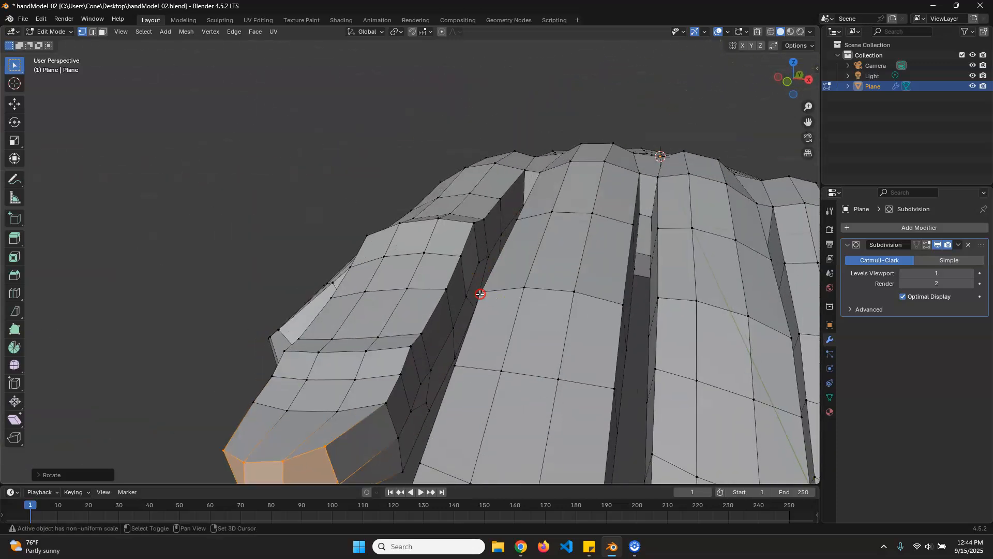
pyautogui.press('2')
pyautogui.click(517, 178)
pyautogui.keyDown('ctrl'); pyautogui.click(355, 424); pyautogui.keyUp('ctrl')
pyautogui.moveTo(355, 424); pyautogui.dragTo(423, 357, button='middle')
pyautogui.press('g')
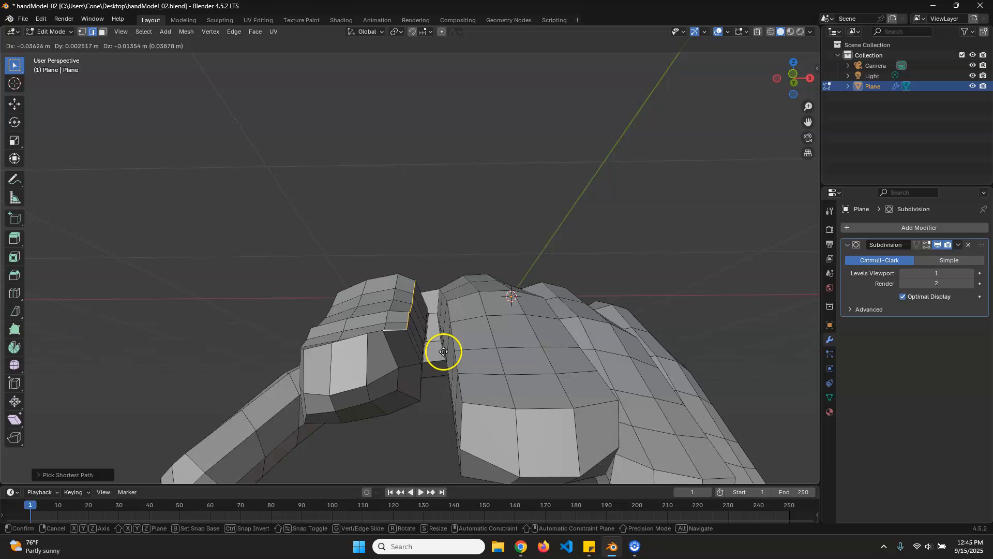
pyautogui.click(442, 355)
# Select the lengthwise edge path along the top of the index finger and move it sideways about 0.035 m to round the profile.
pyautogui.moveTo(435, 323); pyautogui.dragTo(422, 361, button='middle')
pyautogui.keyDown('shift'); pyautogui.moveTo(430, 111); pyautogui.dragTo(431, 239, button='middle'); pyautogui.keyUp('shift')
pyautogui.click(428, 104)
pyautogui.keyDown('alt'); pyautogui.click(422, 171); pyautogui.keyUp('alt')
pyautogui.click(426, 170)
pyautogui.click(421, 212)
pyautogui.keyDown('shift'); pyautogui.moveTo(428, 361); pyautogui.dragTo(443, 238, button='middle'); pyautogui.keyUp('shift')
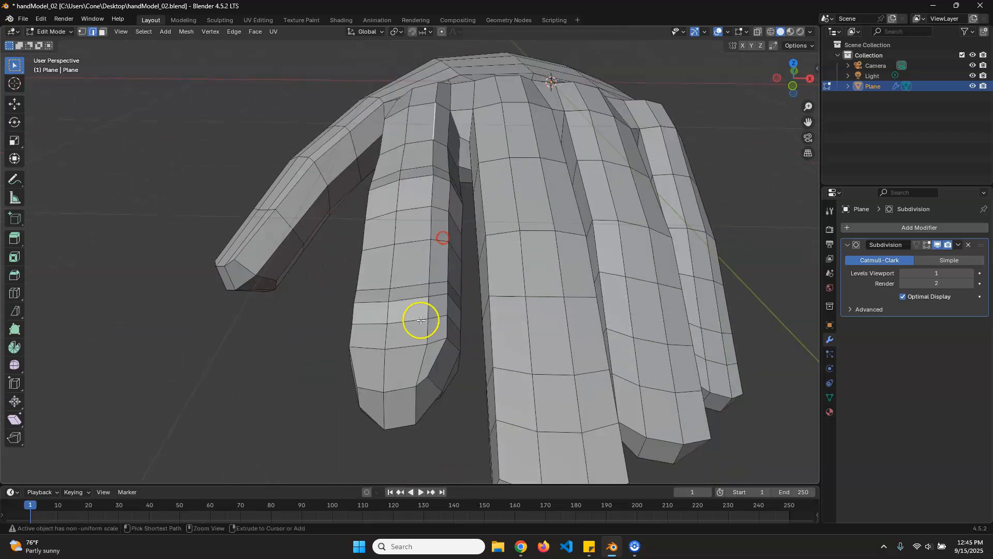
pyautogui.keyDown('ctrl'); pyautogui.click(417, 365); pyautogui.keyUp('ctrl')
pyautogui.moveTo(421, 381); pyautogui.dragTo(425, 329, button='middle')
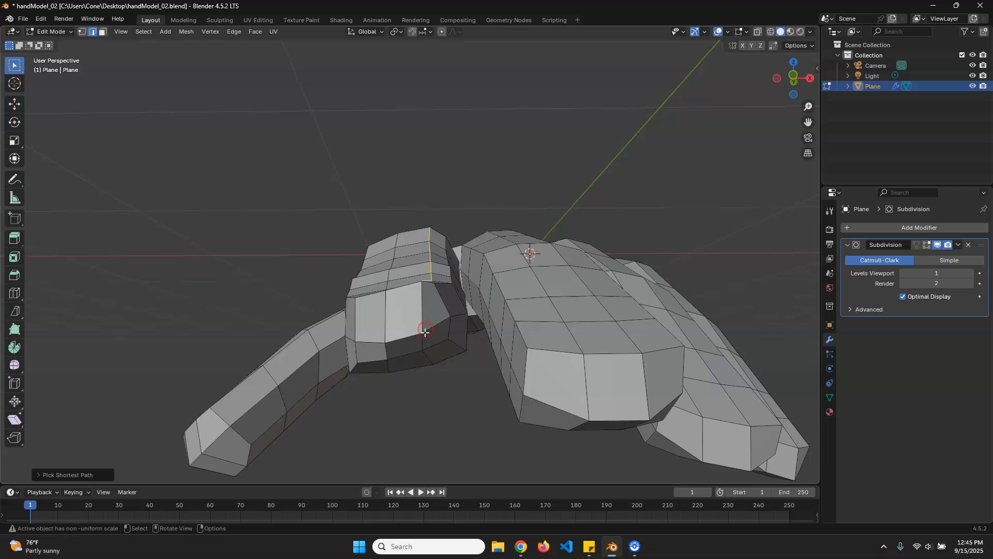
pyautogui.press('g')
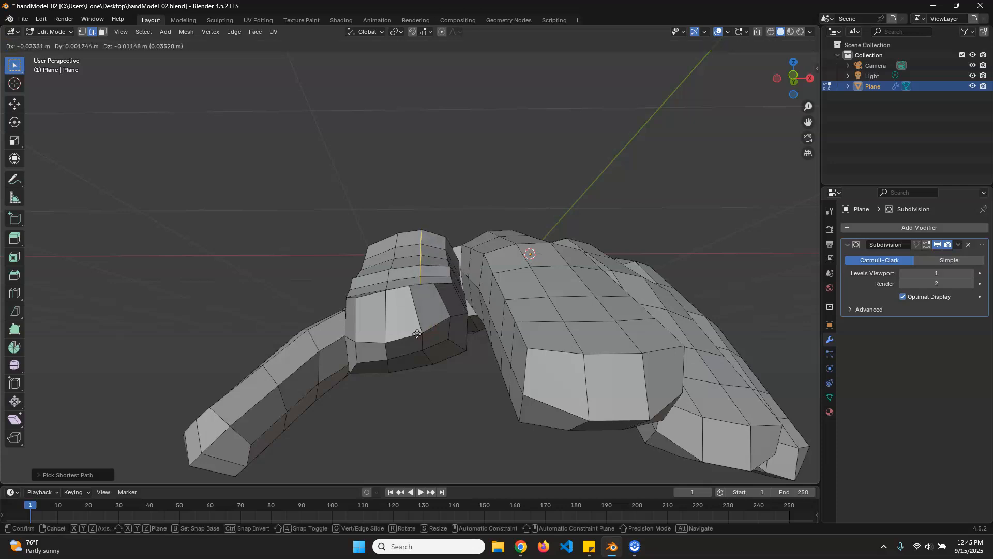
pyautogui.click(416, 334)
# Select the lengthwise edge path on the thumb-facing side of the index finger and move it to round the profile.
pyautogui.moveTo(398, 285); pyautogui.dragTo(436, 289, button='middle')
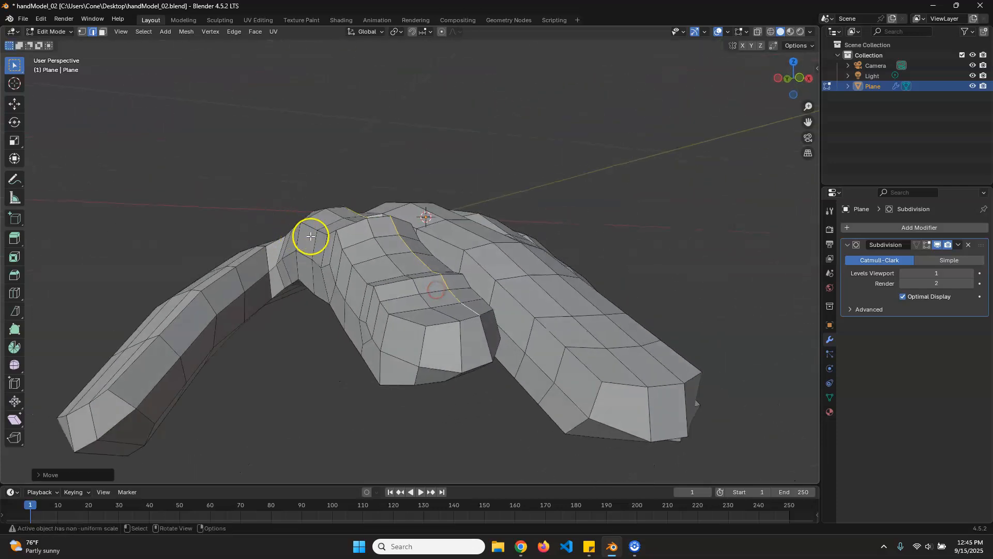
pyautogui.moveTo(310, 237); pyautogui.dragTo(385, 276, button='middle')
pyautogui.keyDown('ctrl'); pyautogui.click(146, 169); pyautogui.keyUp('ctrl')
pyautogui.keyDown('ctrl'); pyautogui.click(435, 317); pyautogui.keyUp('ctrl')
pyautogui.moveTo(490, 346); pyautogui.dragTo(433, 351, button='middle')
pyautogui.press('g')
pyautogui.click(465, 349)
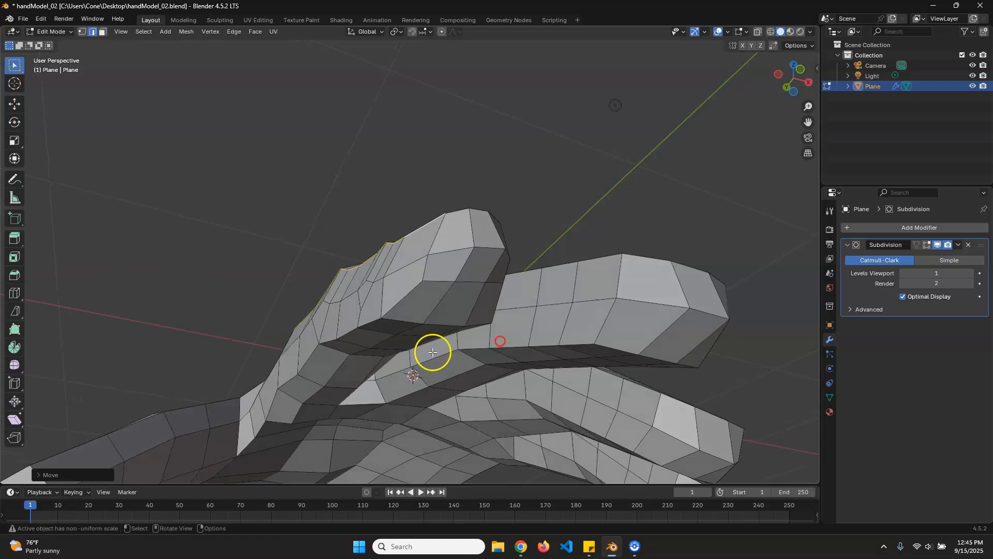
# Select the edge path along the index finger's lower side and reposition it to round the underside.
pyautogui.click(376, 318)
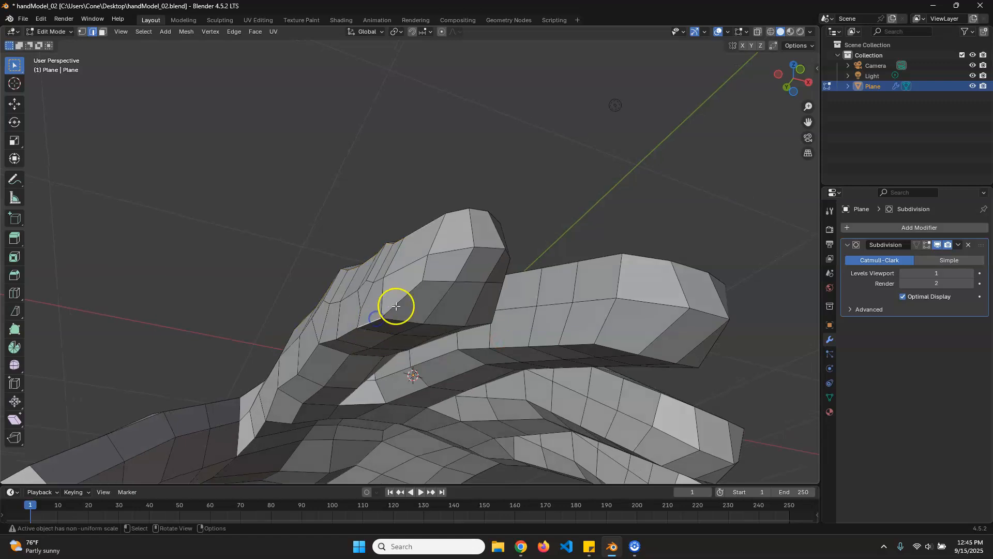
pyautogui.keyDown('ctrl'); pyautogui.click(304, 367); pyautogui.keyUp('ctrl')
pyautogui.moveTo(301, 361); pyautogui.dragTo(532, 411, button='middle')
pyautogui.press('g')
pyautogui.click(397, 363)
pyautogui.click(533, 413)
pyautogui.rightClick(539, 370)
pyautogui.click(360, 342)
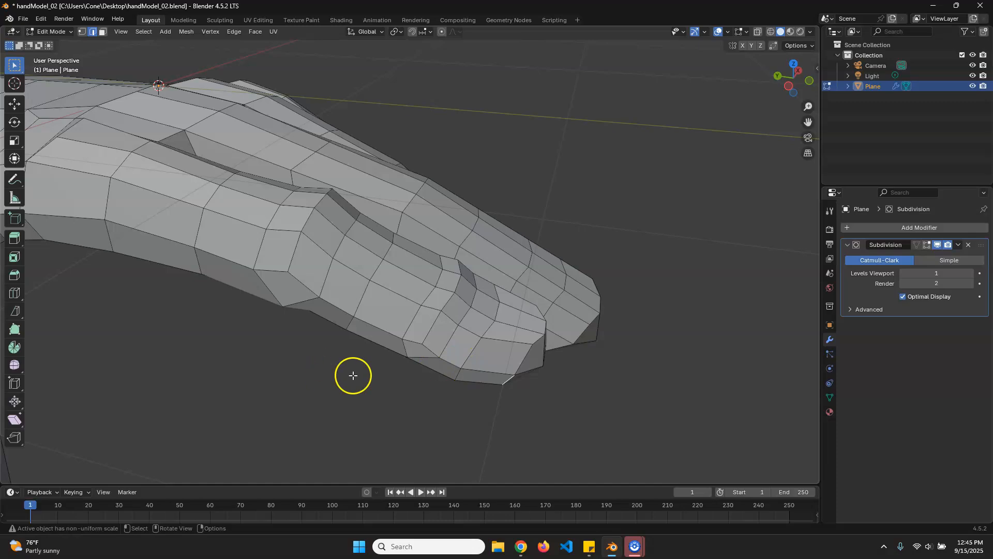
# Select the top edge at the index finger's knuckle and move it to raise the knuckle.
pyautogui.moveTo(464, 386); pyautogui.dragTo(466, 394, button='middle')
pyautogui.moveTo(593, 406); pyautogui.dragTo(600, 434, button='middle')
pyautogui.moveTo(592, 372); pyautogui.dragTo(700, 337, button='middle')
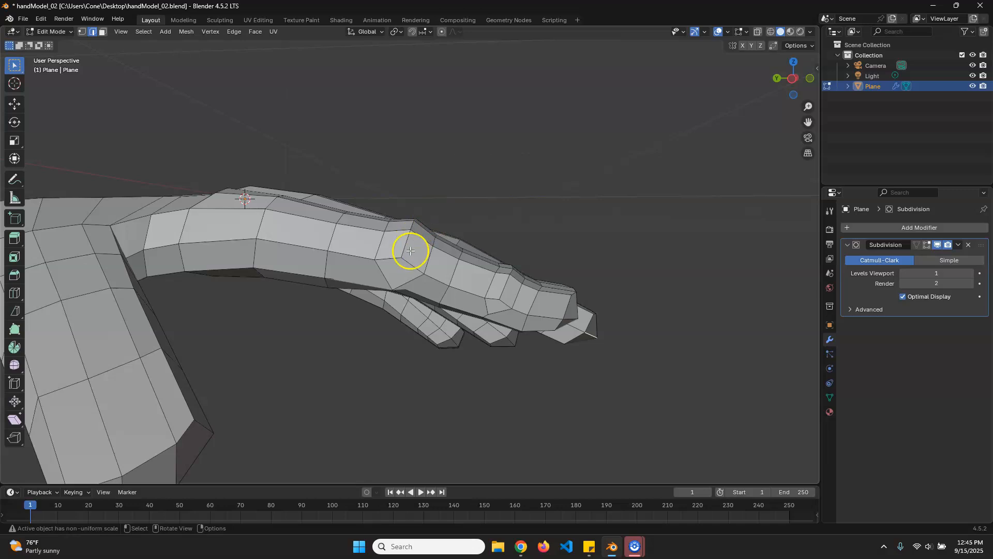
pyautogui.moveTo(448, 304); pyautogui.dragTo(462, 350, button='middle')
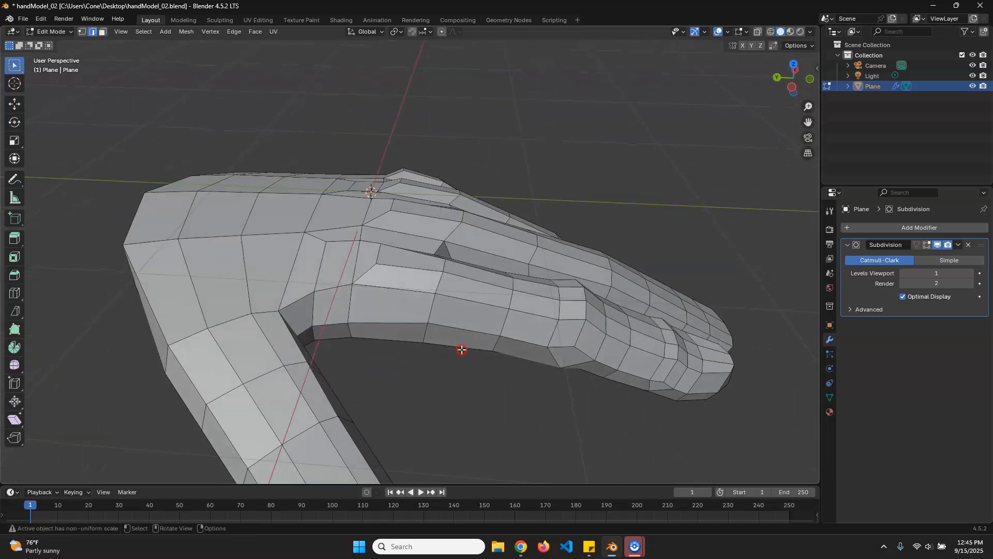
pyautogui.scroll(2, 424, 345)
pyautogui.click(363, 254)
pyautogui.moveTo(362, 255); pyautogui.dragTo(504, 297, button='middle')
pyautogui.press('g')
pyautogui.click(438, 271)
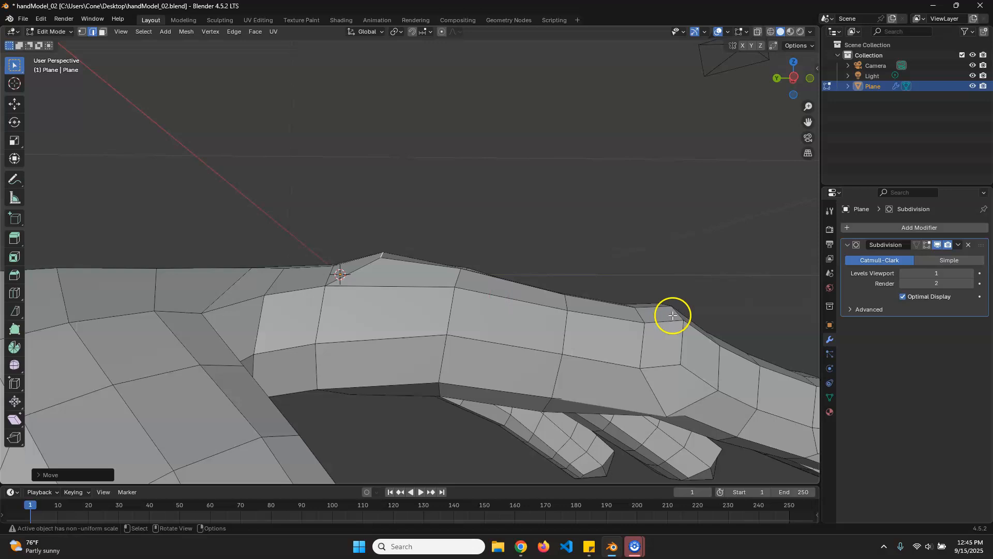
pyautogui.moveTo(442, 300); pyautogui.dragTo(454, 310, button='middle')
pyautogui.moveTo(461, 241); pyautogui.dragTo(473, 330, button='middle')
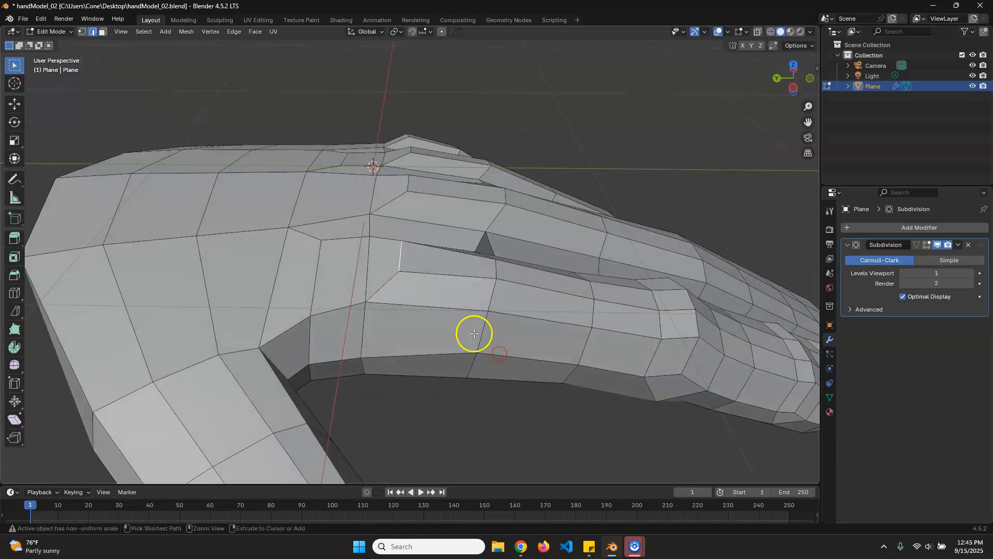
# Add a loop cut across the finger bases, just in front of the knuckles.
pyautogui.hotkey('ctrl', 'r')
pyautogui.click(437, 280)
pyautogui.click(439, 286)
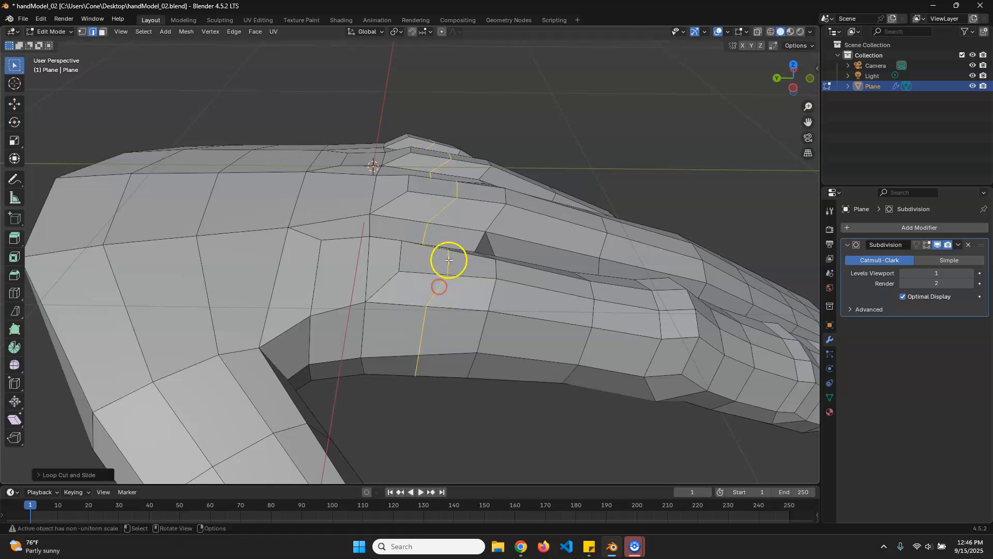
# Rotate the new top edge in front of the index knuckle and raise it about 0.03 m.
pyautogui.moveTo(471, 322); pyautogui.dragTo(473, 289, button='middle')
pyautogui.press('r')
pyautogui.click(460, 290)
pyautogui.press('g')
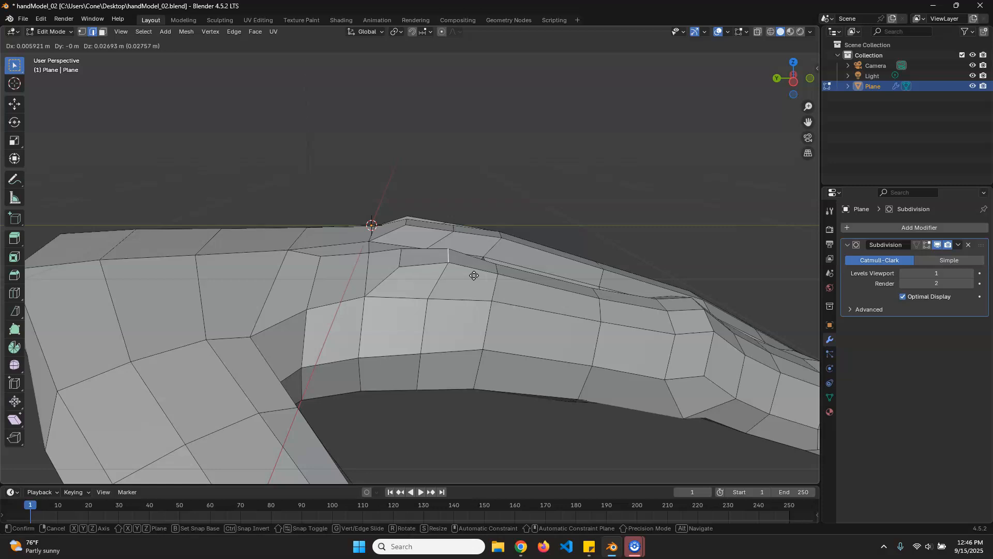
pyautogui.click(475, 274)
pyautogui.moveTo(529, 341); pyautogui.dragTo(526, 315, button='middle')
pyautogui.keyDown('shift'); pyautogui.moveTo(532, 378); pyautogui.dragTo(532, 289, button='middle'); pyautogui.keyUp('shift')
pyautogui.moveTo(513, 361); pyautogui.dragTo(476, 351, button='middle')
pyautogui.moveTo(561, 350); pyautogui.dragTo(469, 210, button='middle')
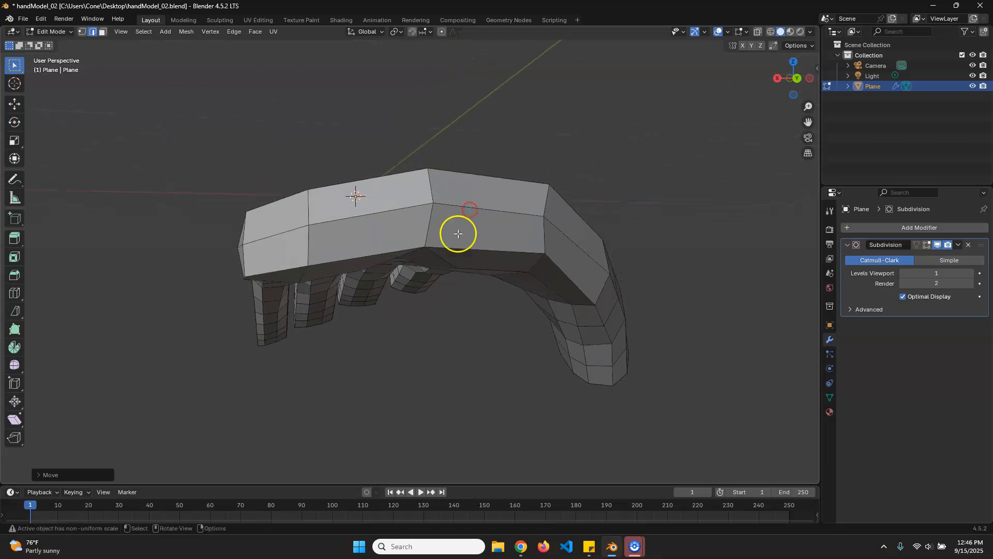
# Select the four middle faces at the wrist end and scale them taller along Z with proportional editing.
pyautogui.press('3')
pyautogui.click(456, 198)
pyautogui.keyDown('shift'); pyautogui.click(390, 215); pyautogui.keyUp('shift')
pyautogui.keyDown('shift'); pyautogui.click(384, 188); pyautogui.keyUp('shift')
pyautogui.moveTo(469, 242); pyautogui.dragTo(492, 267, button='middle')
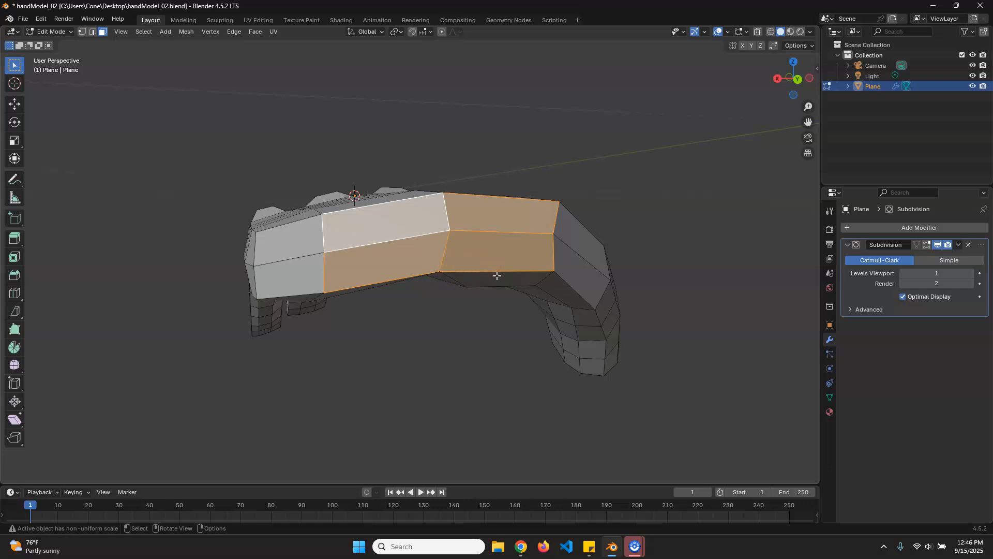
pyautogui.press('s')
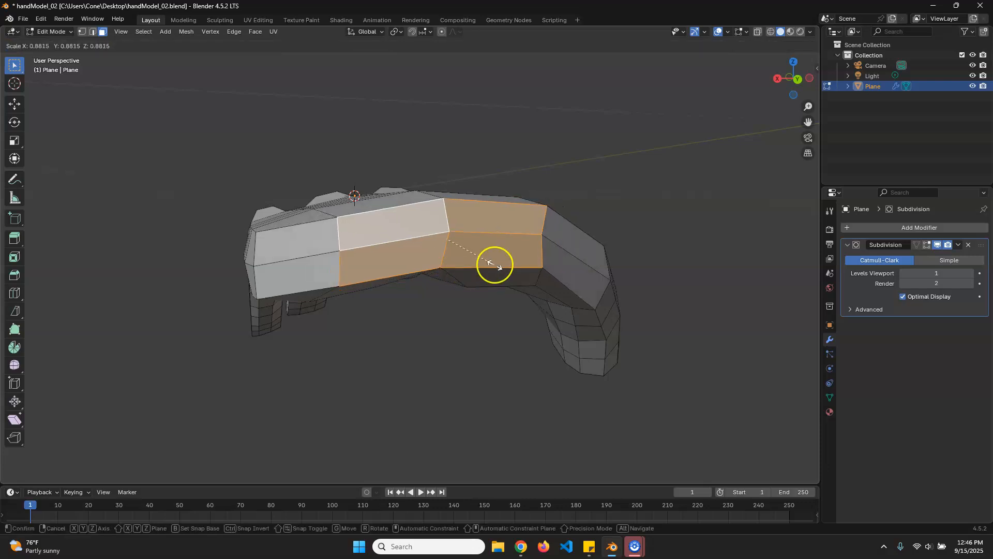
pyautogui.rightClick(494, 269)
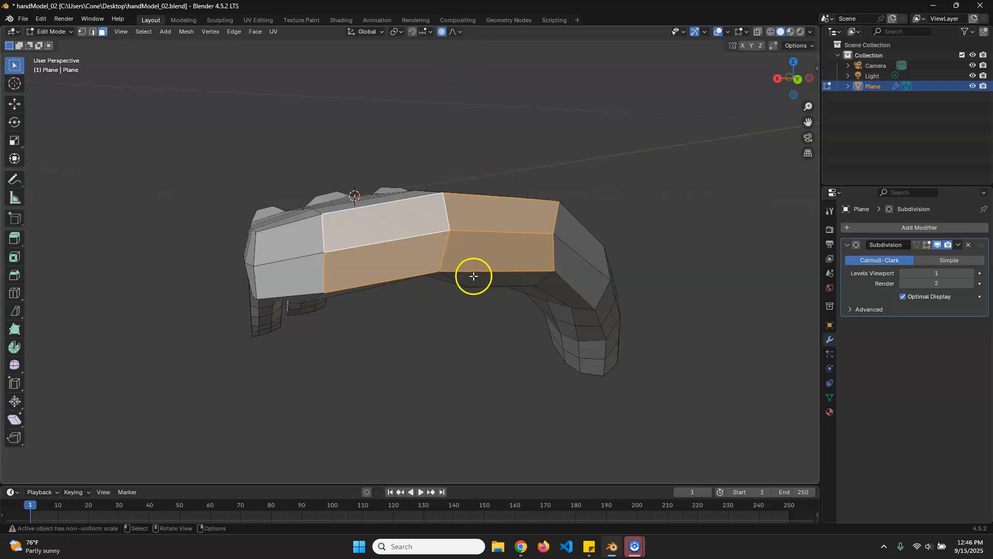
pyautogui.press('s')
pyautogui.press('z')
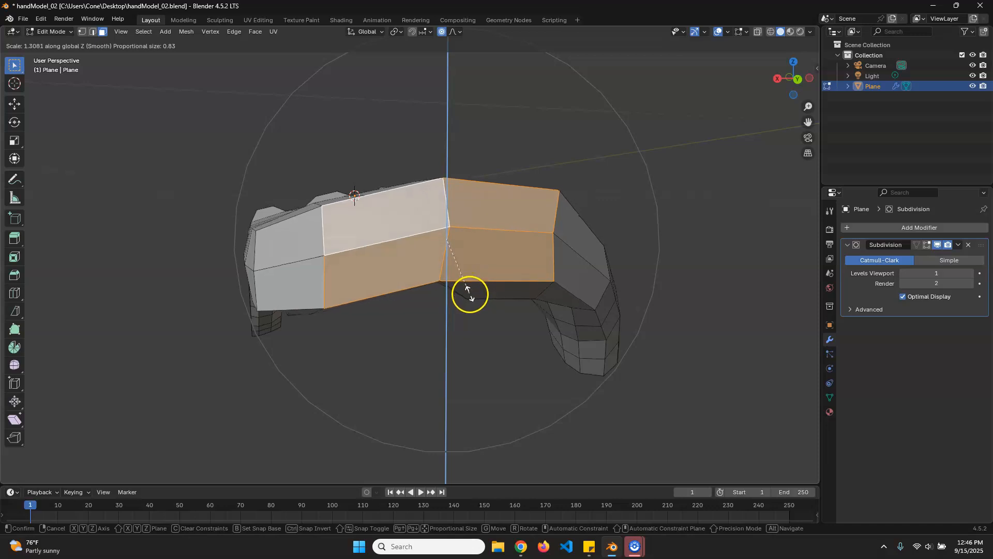
pyautogui.click(466, 288)
pyautogui.moveTo(466, 289); pyautogui.dragTo(545, 301, button='middle')
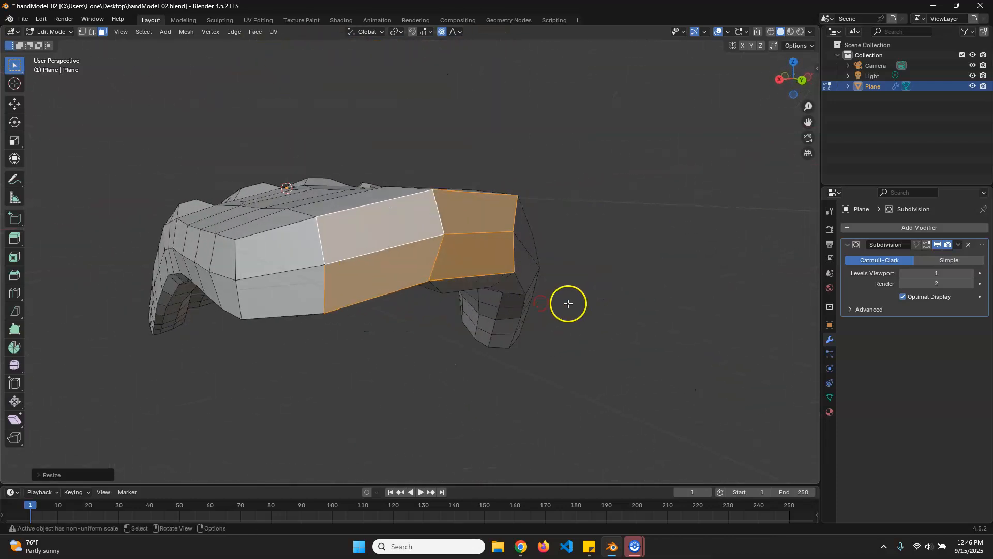
# Extrude the four selected wrist faces about 0.41 m along the global Y axis to start the forearm.
pyautogui.scroll(-2, 569, 303)
pyautogui.moveTo(459, 311); pyautogui.dragTo(530, 332, button='middle')
pyautogui.press('e')
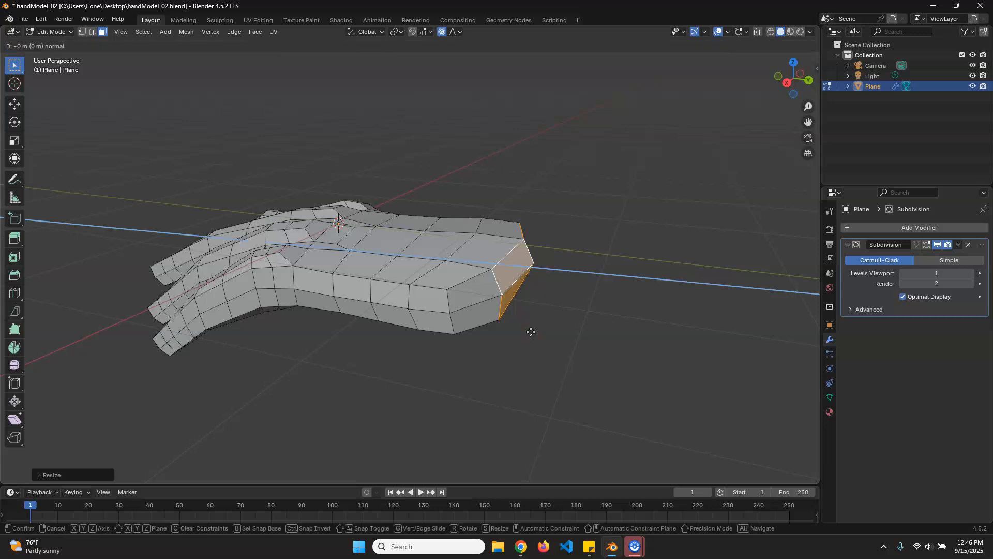
pyautogui.middleClick(536, 330)
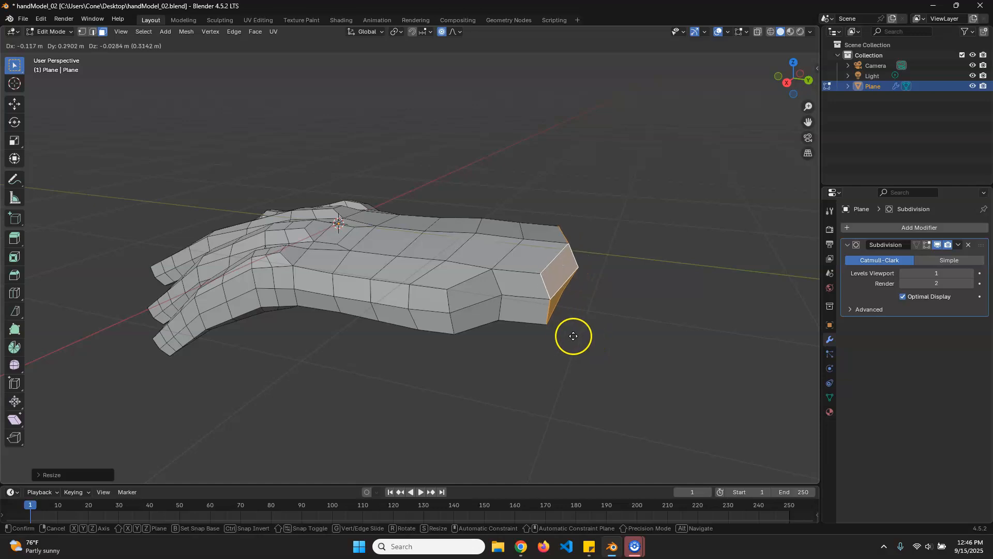
pyautogui.press('y')
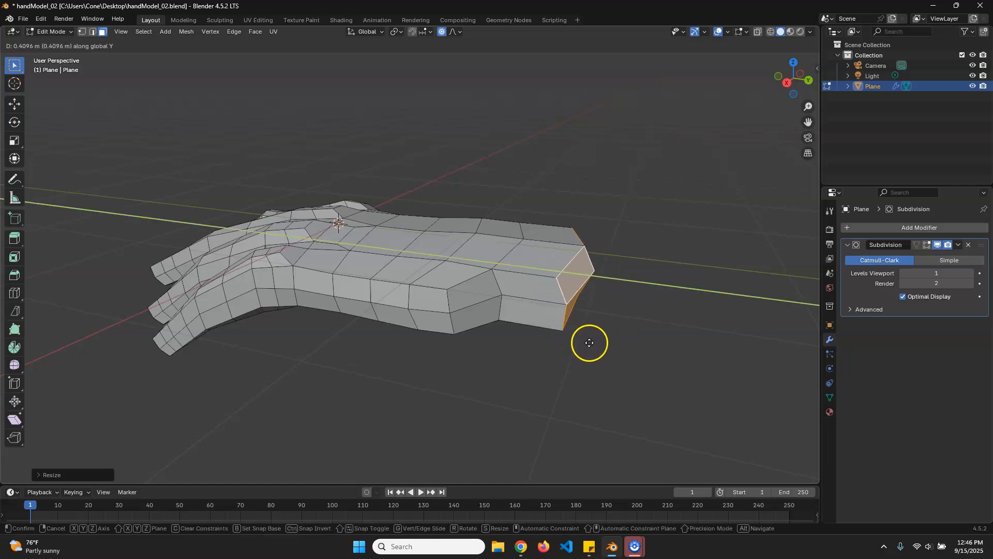
pyautogui.click(590, 343)
pyautogui.moveTo(656, 359); pyautogui.dragTo(555, 351, button='middle')
pyautogui.scroll(5, 590, 346)
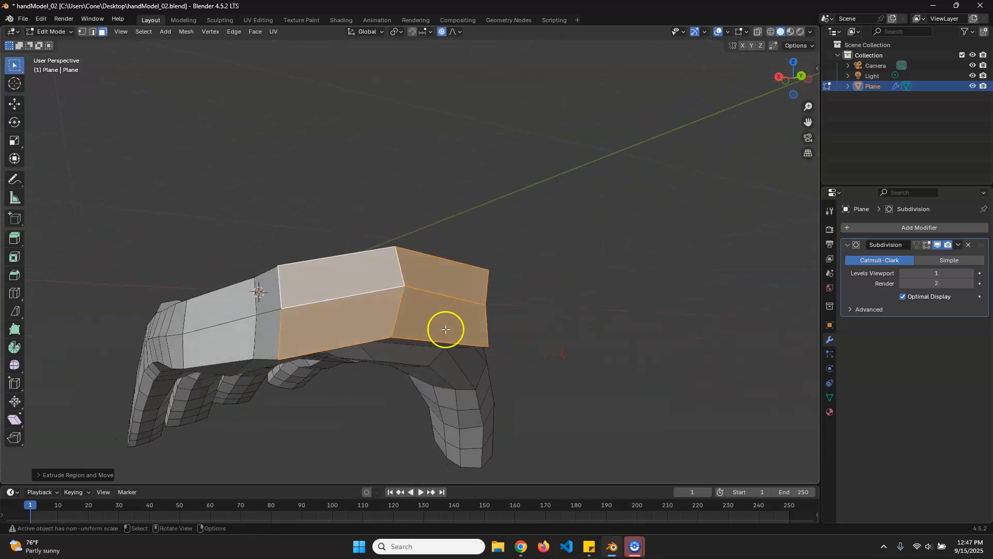
# Turn off proportional editing and lower the bottom middle vertex of the extruded wrist end along Z.
pyautogui.click(503, 318)
pyautogui.press('1')
pyautogui.click(392, 340)
pyautogui.press('g')
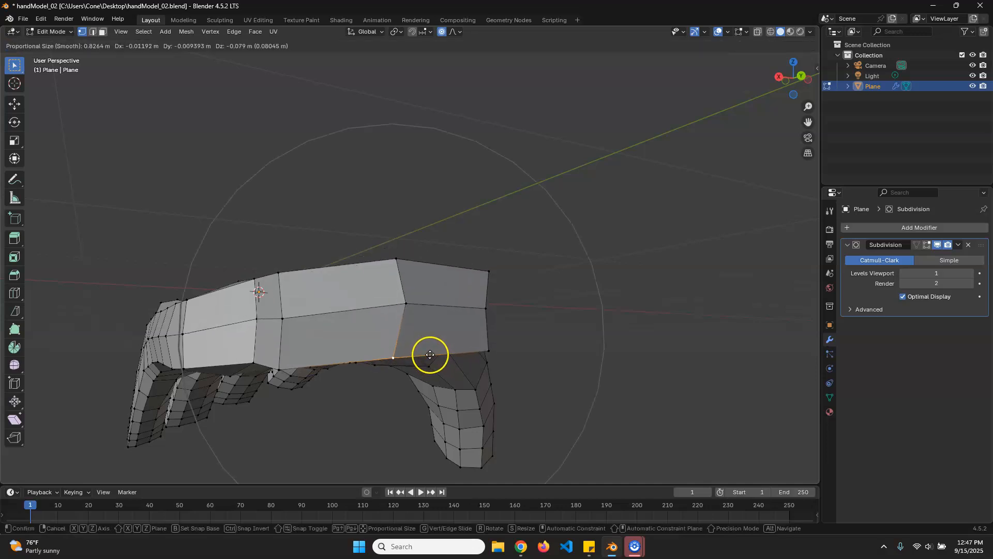
pyautogui.rightClick(437, 337)
pyautogui.press('o')
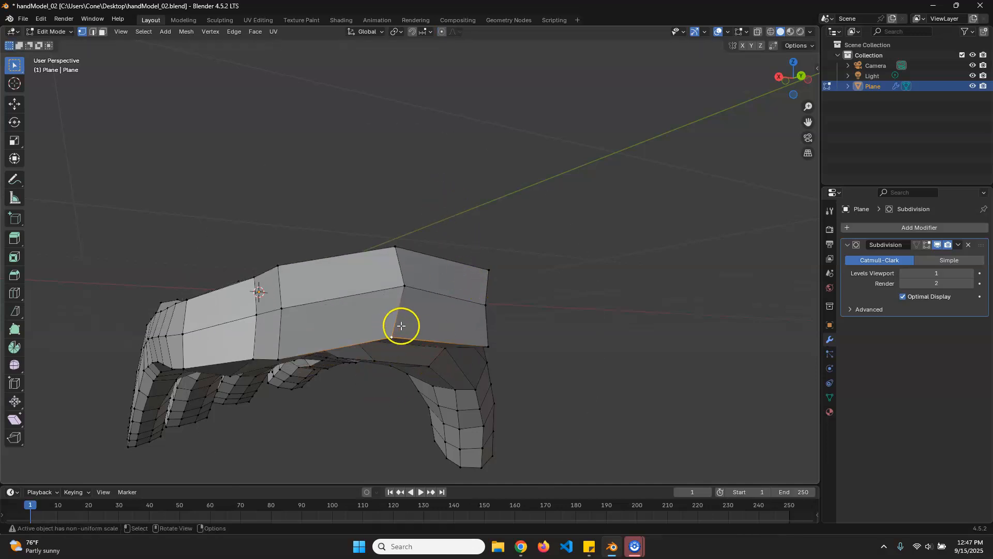
pyautogui.press('g')
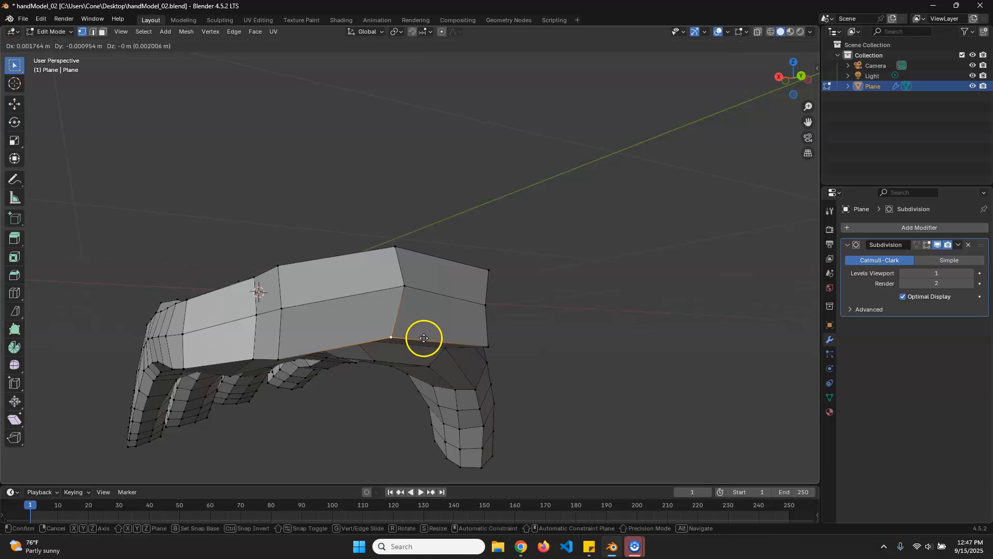
pyautogui.press('z')
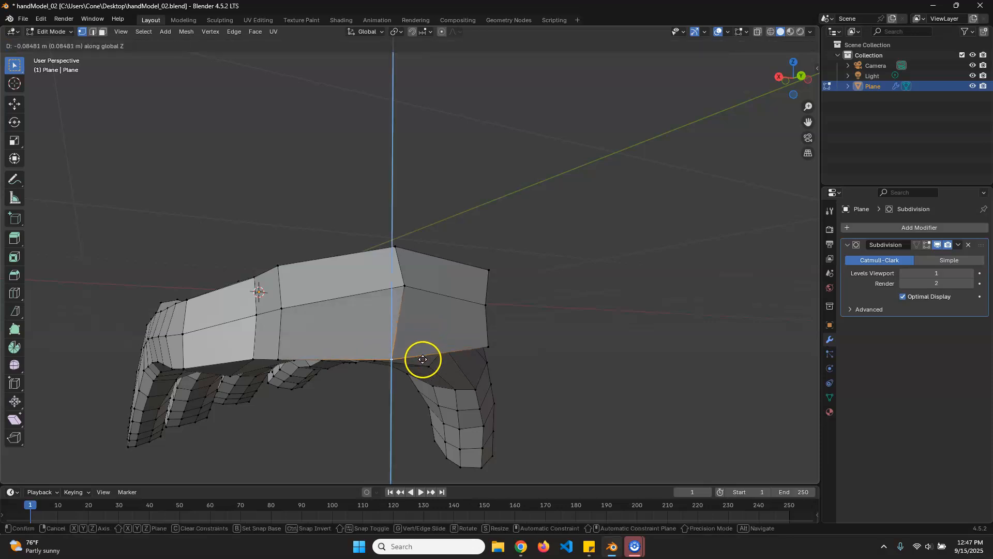
pyautogui.click(422, 373)
pyautogui.moveTo(423, 373); pyautogui.dragTo(412, 348, button='middle')
# Move the upper outer vertices of the extruded wrist end inward to round its outline.
pyautogui.click(385, 302)
pyautogui.click(419, 329)
pyautogui.click(420, 300)
pyautogui.press('g')
pyautogui.click(384, 308)
pyautogui.click(192, 313)
pyautogui.press('g')
pyautogui.click(223, 296)
# Move the lower outer vertices of the wrist end inward to round its underside, and switch to face selection.
pyautogui.click(181, 397)
pyautogui.press('g')
pyautogui.click(217, 405)
pyautogui.click(392, 380)
pyautogui.press('g')
pyautogui.click(377, 412)
pyautogui.moveTo(377, 412); pyautogui.dragTo(432, 378, button='middle')
pyautogui.press('3')
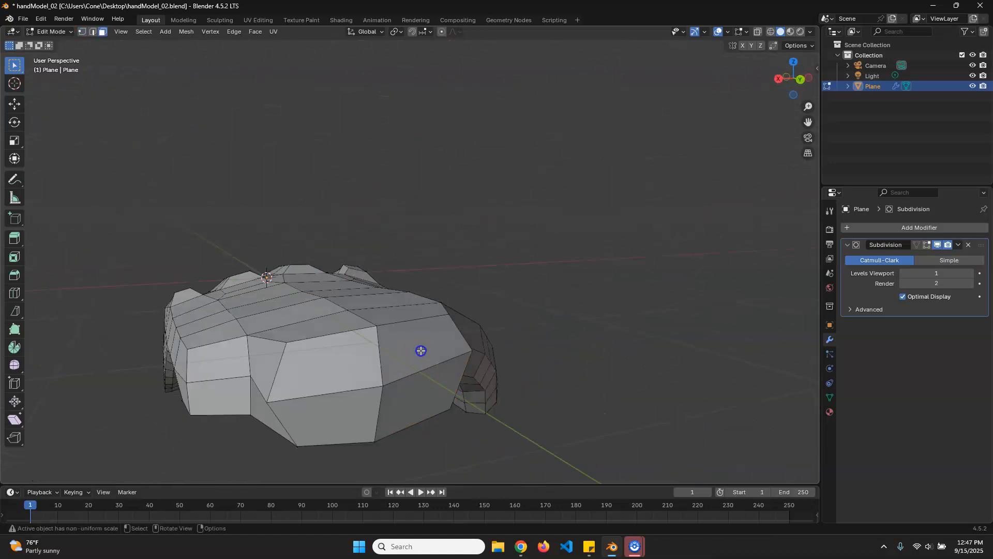
# Delete the four end-cap faces of the extruded wrist to leave it open.
pyautogui.click(421, 350)
pyautogui.keyDown('shift'); pyautogui.click(417, 395); pyautogui.keyUp('shift')
pyautogui.keyDown('shift'); pyautogui.click(346, 372); pyautogui.keyUp('shift')
pyautogui.keyDown('shift'); pyautogui.click(340, 409); pyautogui.keyUp('shift')
pyautogui.moveTo(340, 410); pyautogui.dragTo(455, 395, button='middle')
pyautogui.press('x')
pyautogui.click(444, 343)
# Select the edge loop around the wrist opening and scale it down along the global Y axis to flatten the rim.
pyautogui.moveTo(444, 344); pyautogui.dragTo(502, 423, button='middle')
pyautogui.keyDown('shift'); pyautogui.moveTo(519, 345); pyautogui.dragTo(482, 368, button='middle'); pyautogui.keyUp('shift')
pyautogui.scroll(2, 482, 340)
pyautogui.keyDown('shift'); pyautogui.moveTo(501, 413); pyautogui.dragTo(496, 373, button='middle'); pyautogui.keyUp('shift')
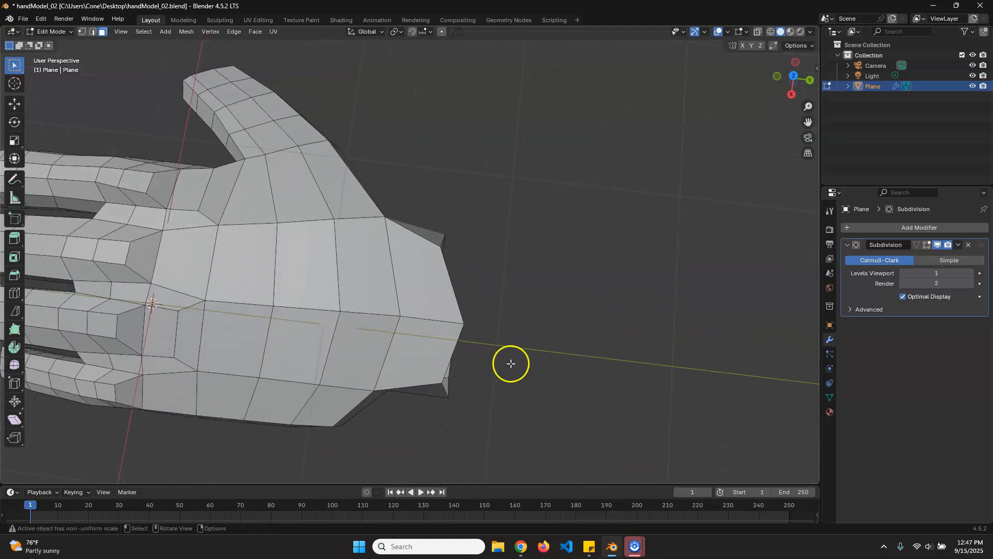
pyautogui.press('2')
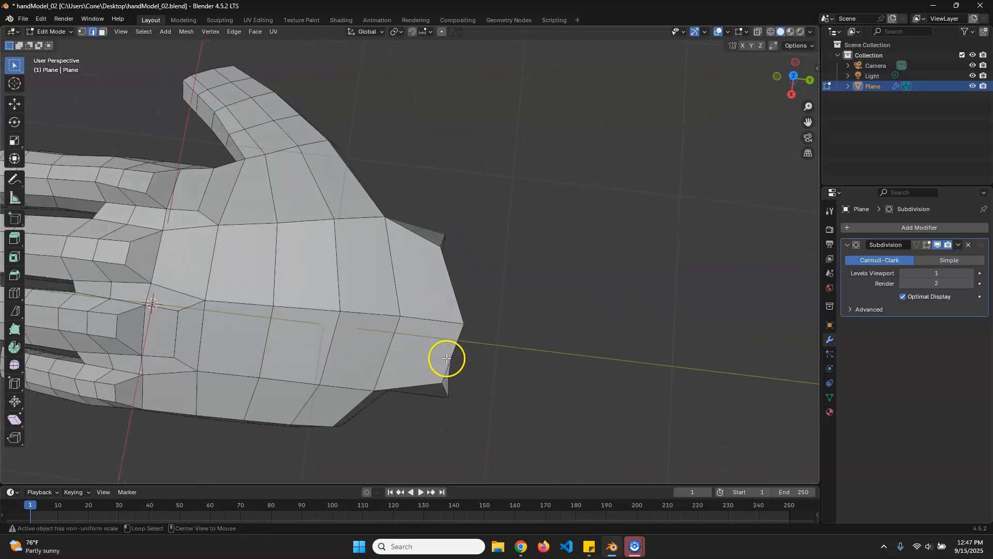
pyautogui.keyDown('alt'); pyautogui.click(449, 352); pyautogui.keyUp('alt')
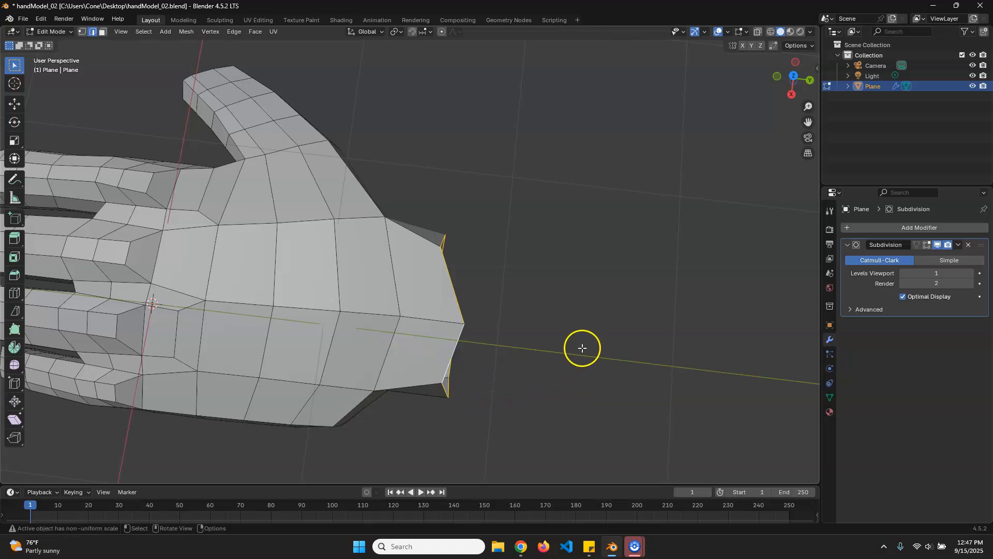
pyautogui.press('s')
pyautogui.press('y')
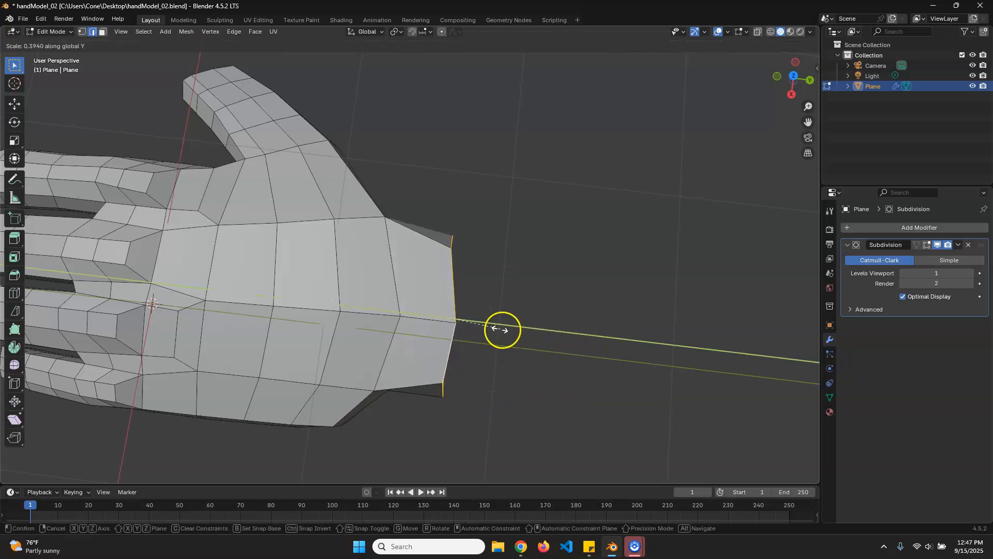
pyautogui.click(481, 349)
# Examine the hand mesh around the wrist, thumb, knuckles and fingers from several angles.
pyautogui.moveTo(474, 388); pyautogui.dragTo(597, 277, button='middle')
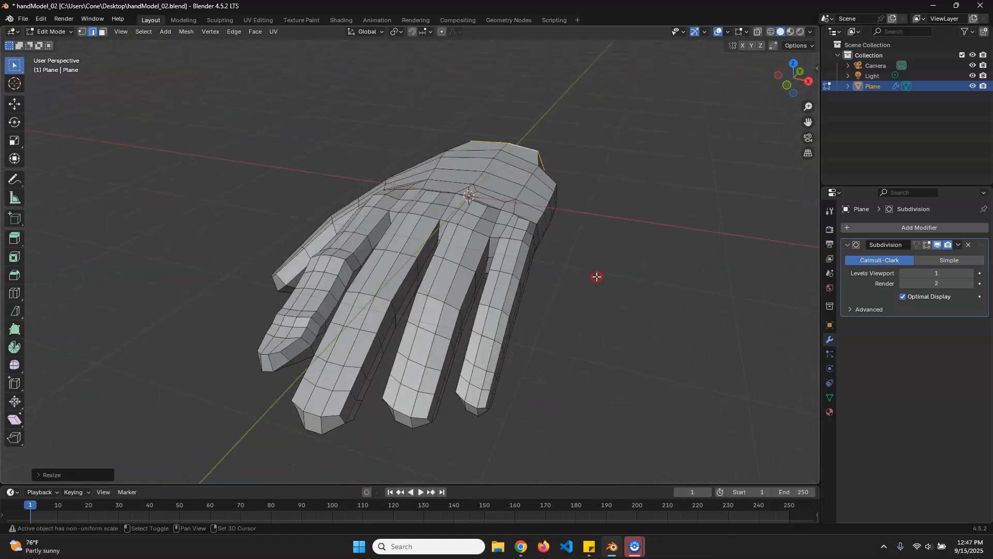
pyautogui.moveTo(305, 261); pyautogui.dragTo(521, 386, button='middle')
pyautogui.moveTo(395, 240); pyautogui.dragTo(471, 366, button='middle')
pyautogui.scroll(2, 431, 361)
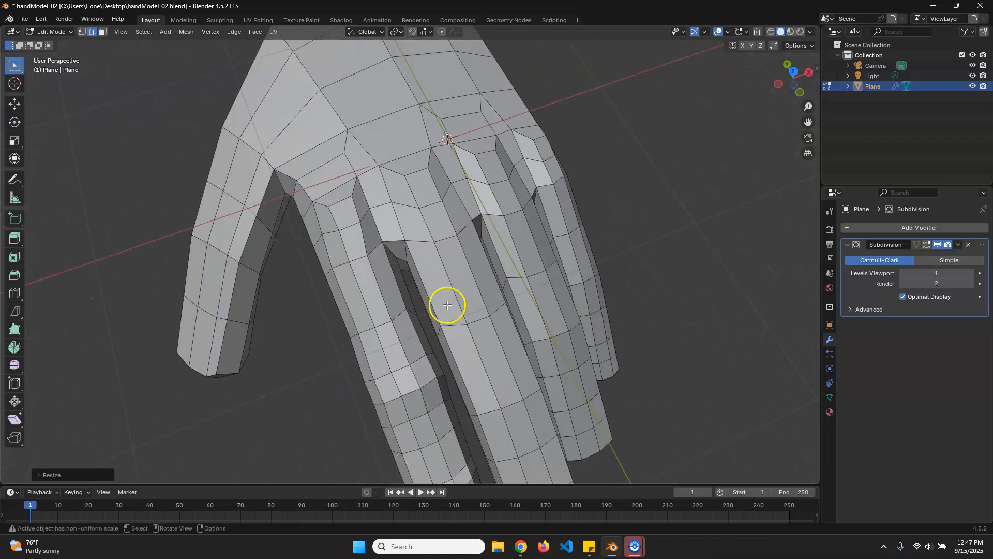
pyautogui.moveTo(337, 346); pyautogui.dragTo(498, 38, button='middle')
pyautogui.moveTo(415, 199); pyautogui.dragTo(440, 151, button='middle')
pyautogui.moveTo(246, 162); pyautogui.dragTo(396, 407, button='middle')
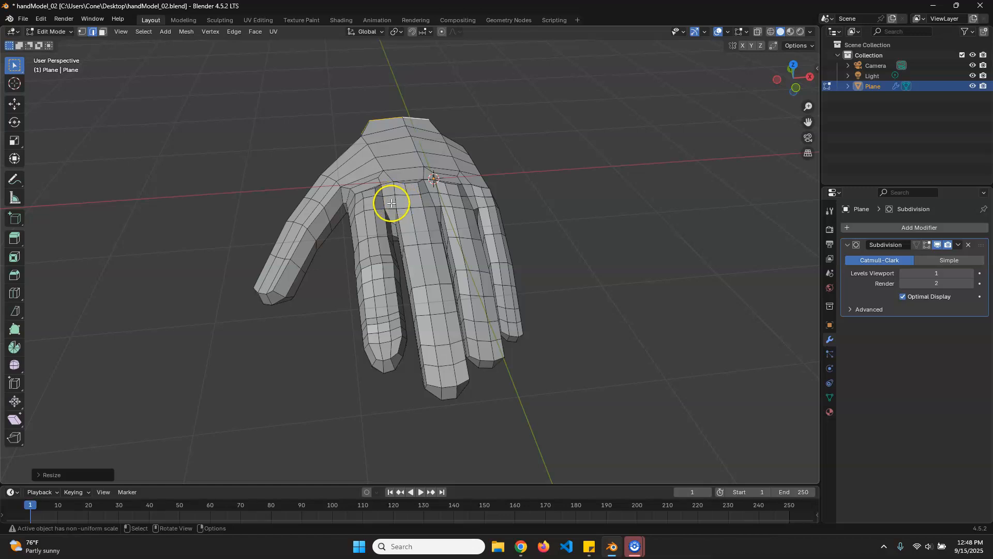
pyautogui.moveTo(392, 203); pyautogui.dragTo(449, 249, button='middle')
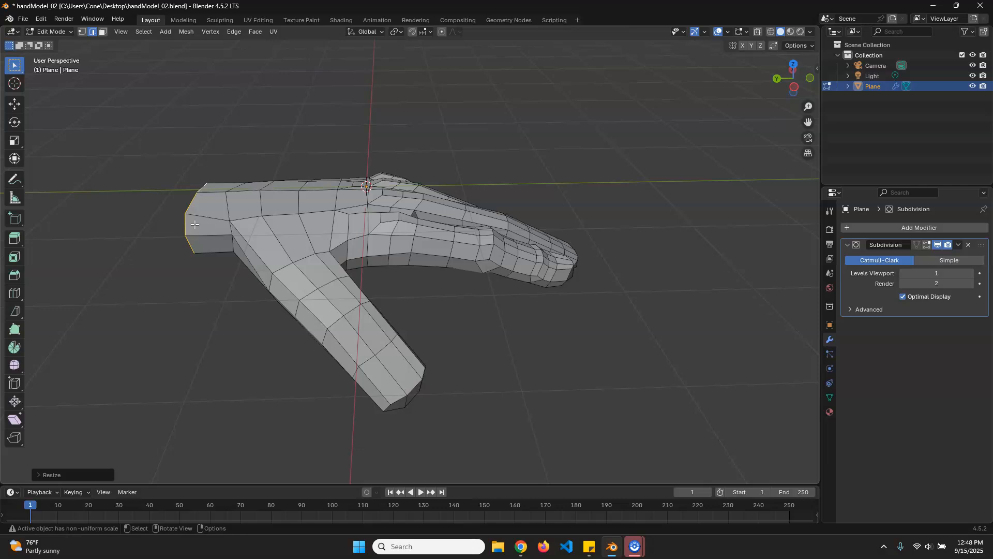
pyautogui.moveTo(466, 309); pyautogui.dragTo(415, 368, button='middle')
pyautogui.scroll(1, 414, 369)
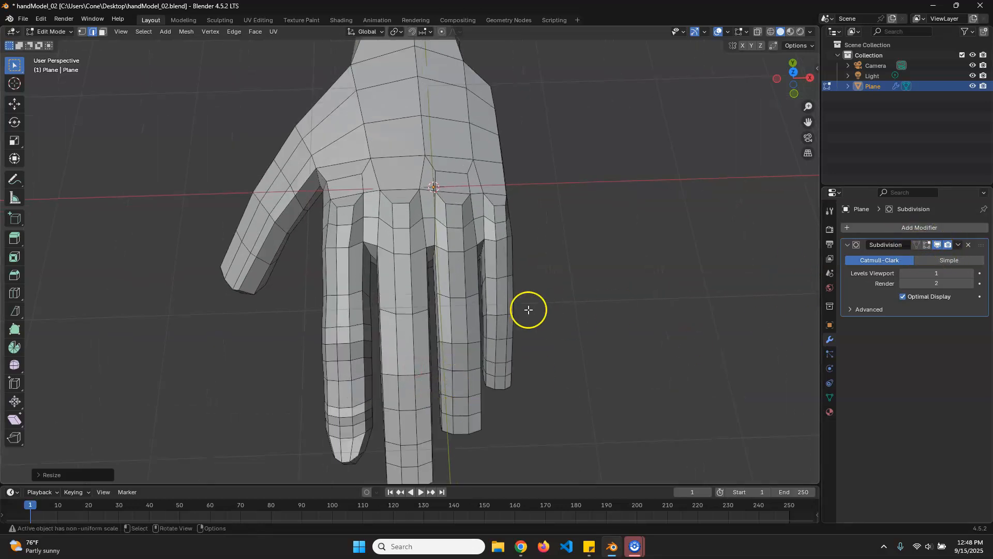
# Switch to Object Mode and deselect the hand to inspect its smoothed surface and open wrist.
pyautogui.press('Tab')
pyautogui.click(592, 297)
pyautogui.moveTo(592, 297); pyautogui.dragTo(438, 302, button='middle')
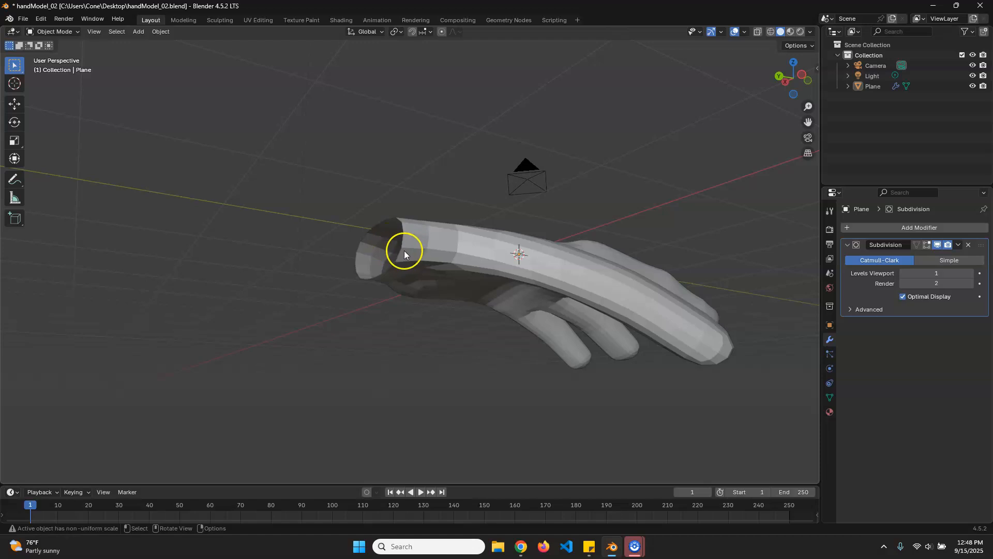
# Examine the hand's overall low-poly shape without subdivision smoothing, from the wrist, back and palm sides.
pyautogui.moveTo(497, 290); pyautogui.dragTo(531, 356, button='middle')
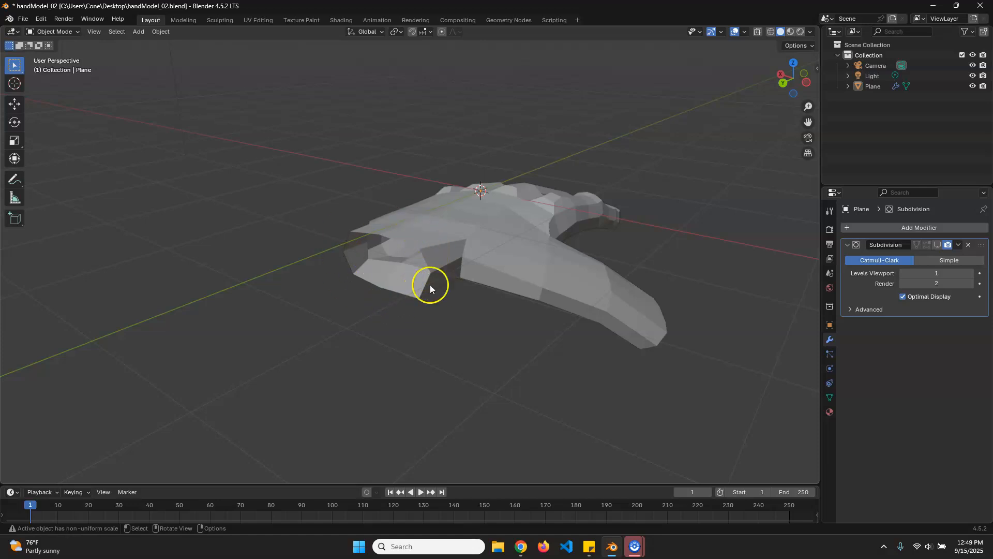
pyautogui.moveTo(515, 283); pyautogui.dragTo(526, 315, button='middle')
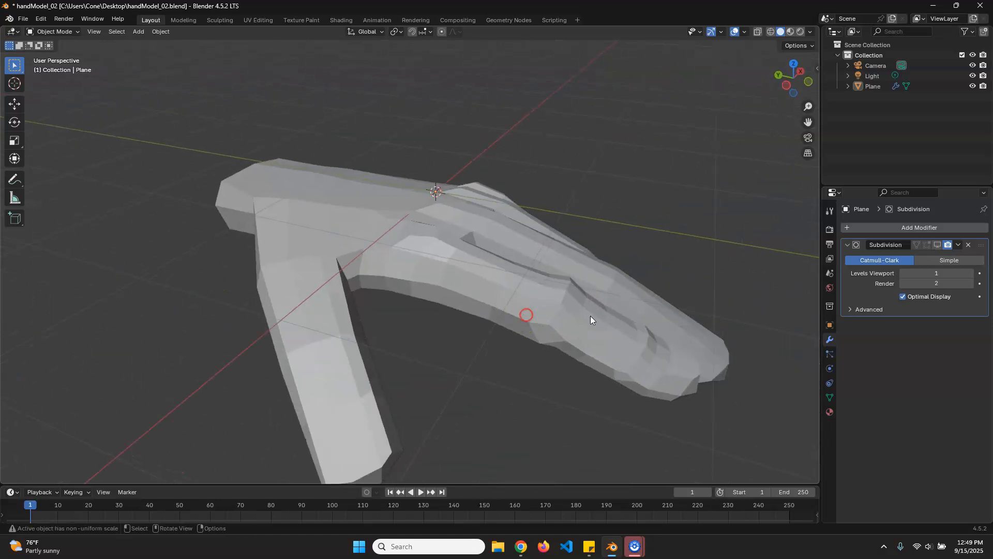
pyautogui.moveTo(632, 308); pyautogui.dragTo(439, 326, button='middle')
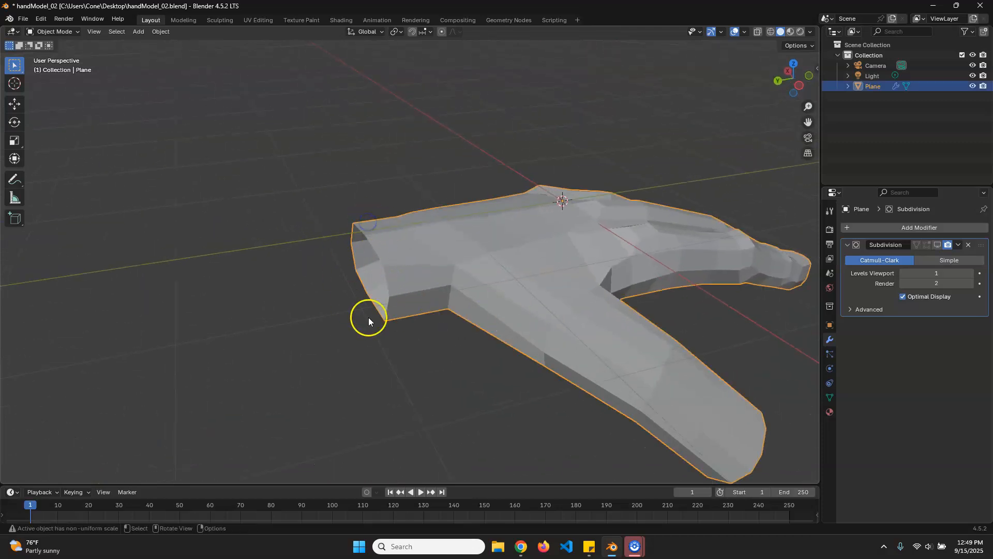
pyautogui.moveTo(430, 333); pyautogui.dragTo(482, 325, button='middle')
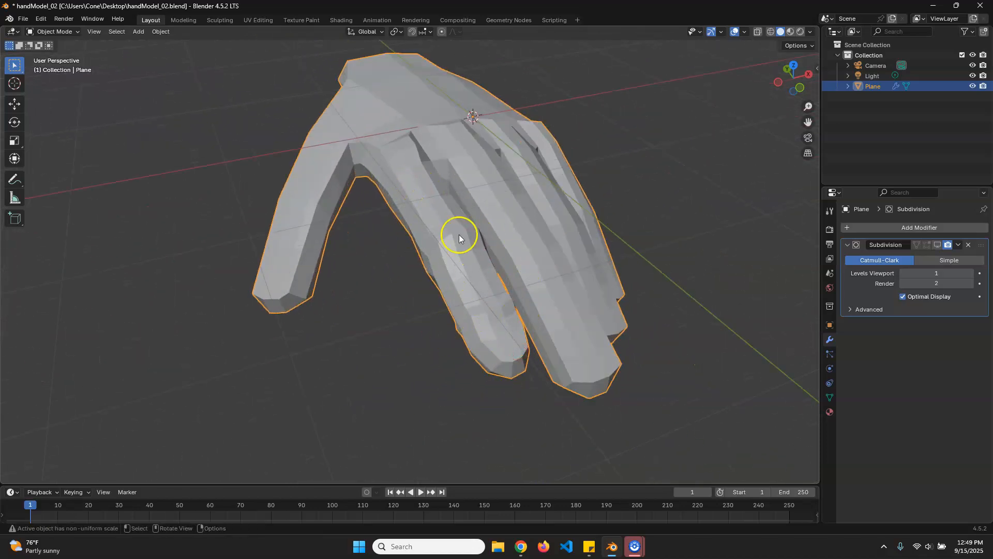
pyautogui.moveTo(426, 238); pyautogui.dragTo(432, 215, button='middle')
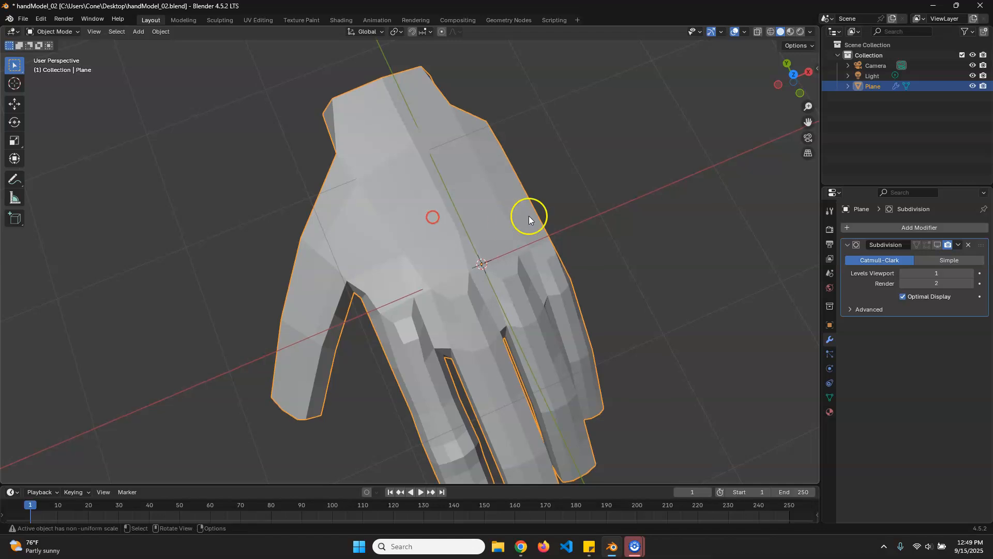
pyautogui.moveTo(336, 180); pyautogui.dragTo(395, 248, button='middle')
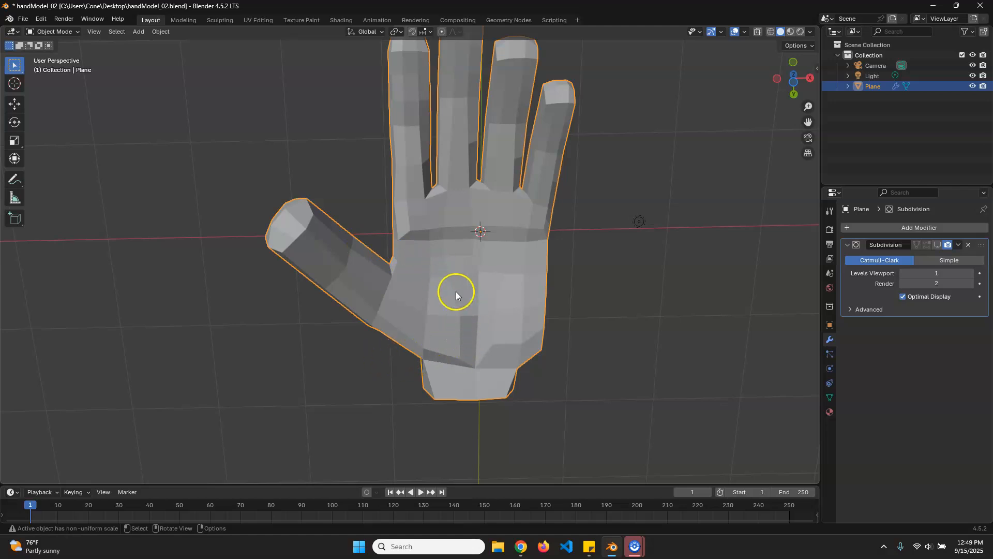
pyautogui.moveTo(509, 262); pyautogui.dragTo(583, 286, button='middle')
pyautogui.moveTo(592, 237); pyautogui.dragTo(539, 307, button='middle')
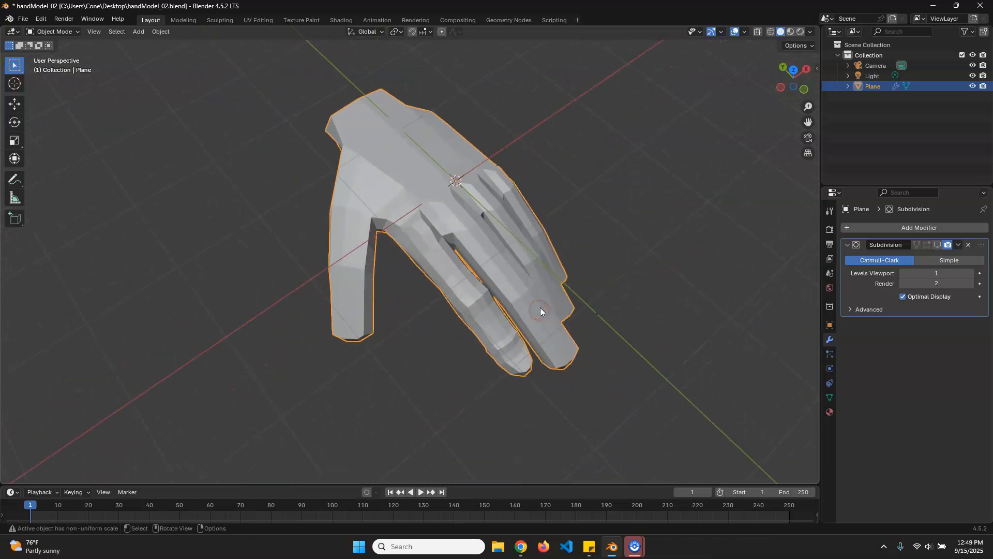